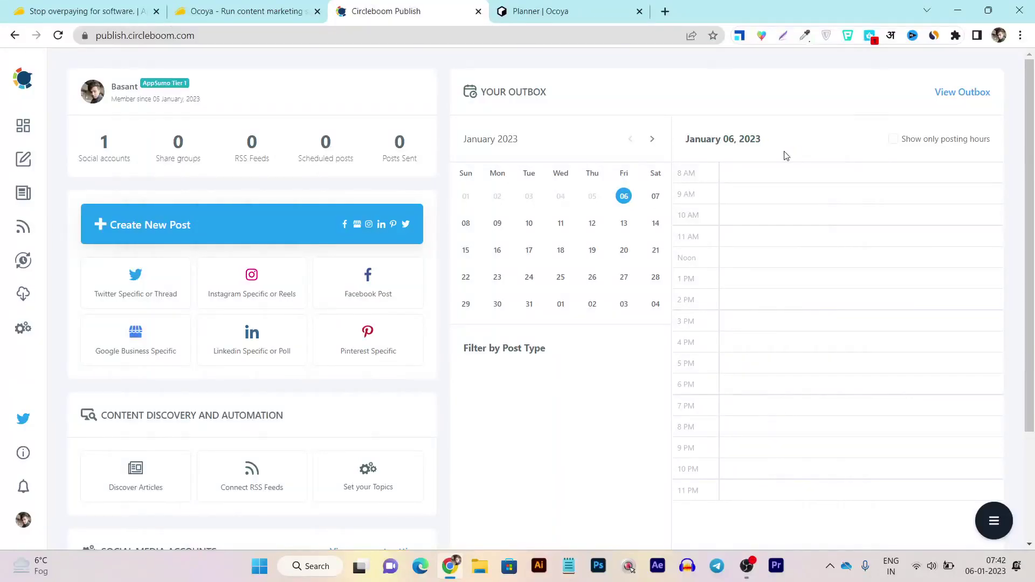
Compare the AppSumo deal pages for Circleboom Publish and Ocoya, and bring up each tool's own dashboard
left_click(552, 10)
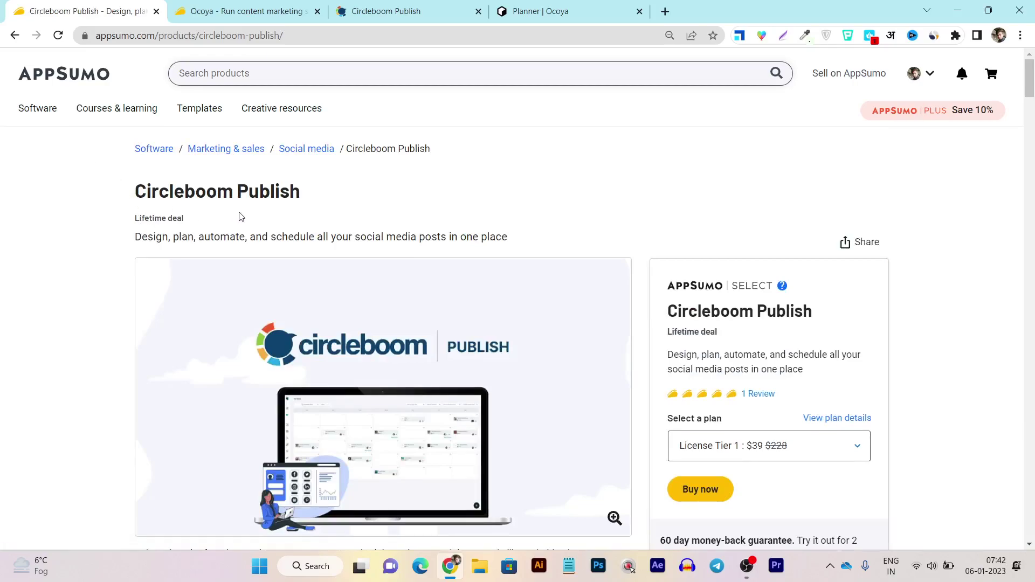
scroll(296, 214, "down", 3)
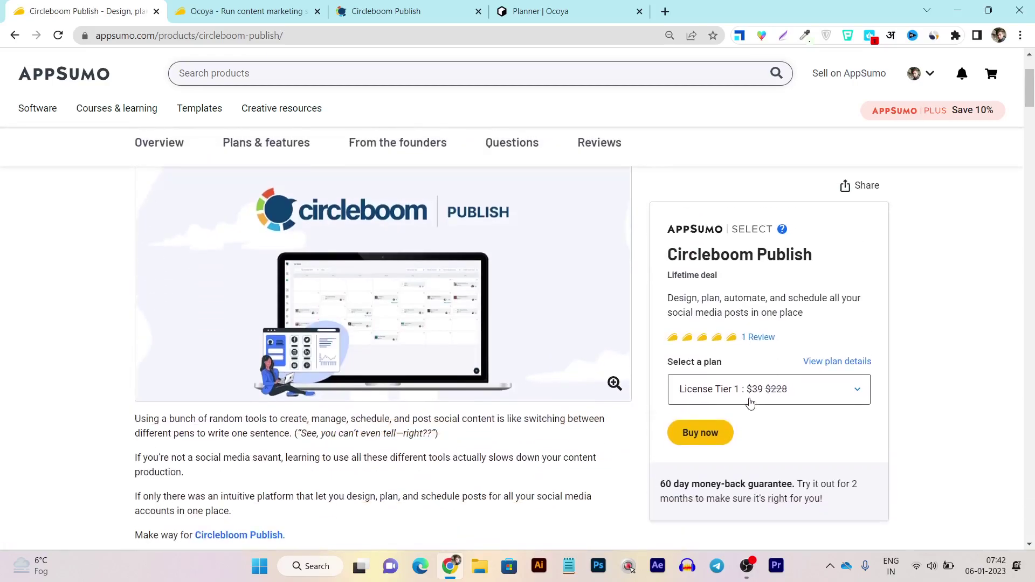
left_click(251, 11)
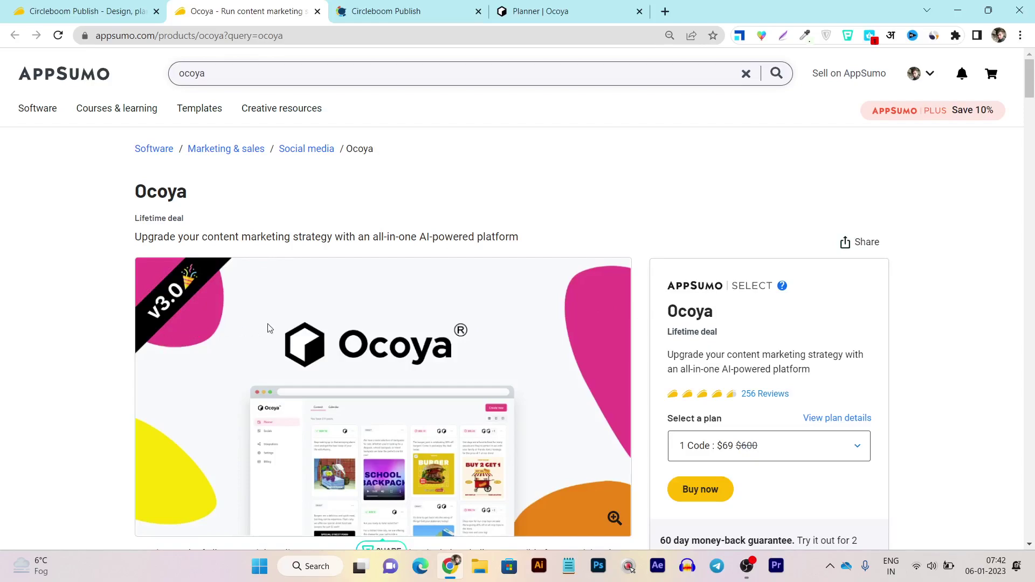
left_click(410, 7)
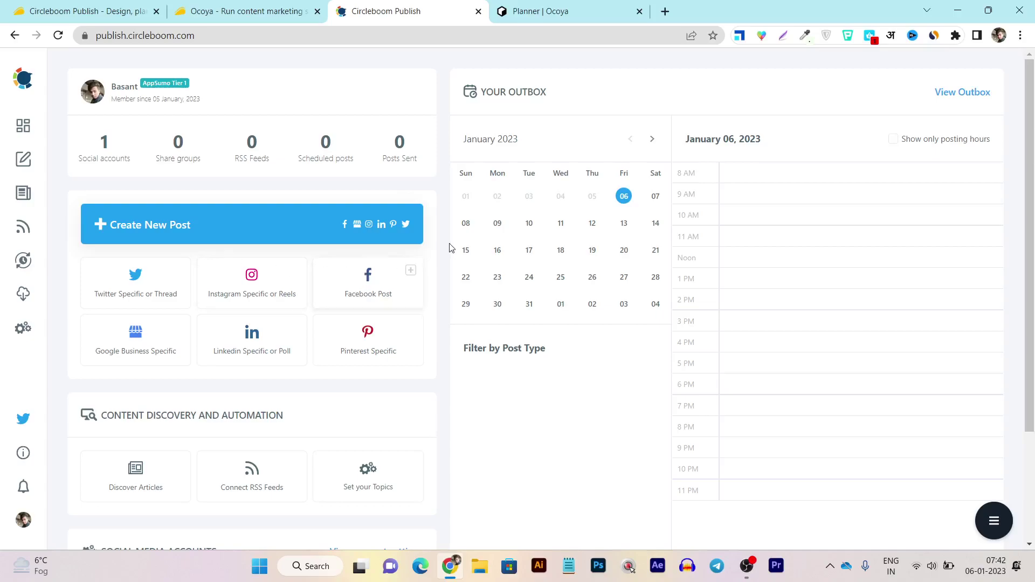
left_click(587, 7)
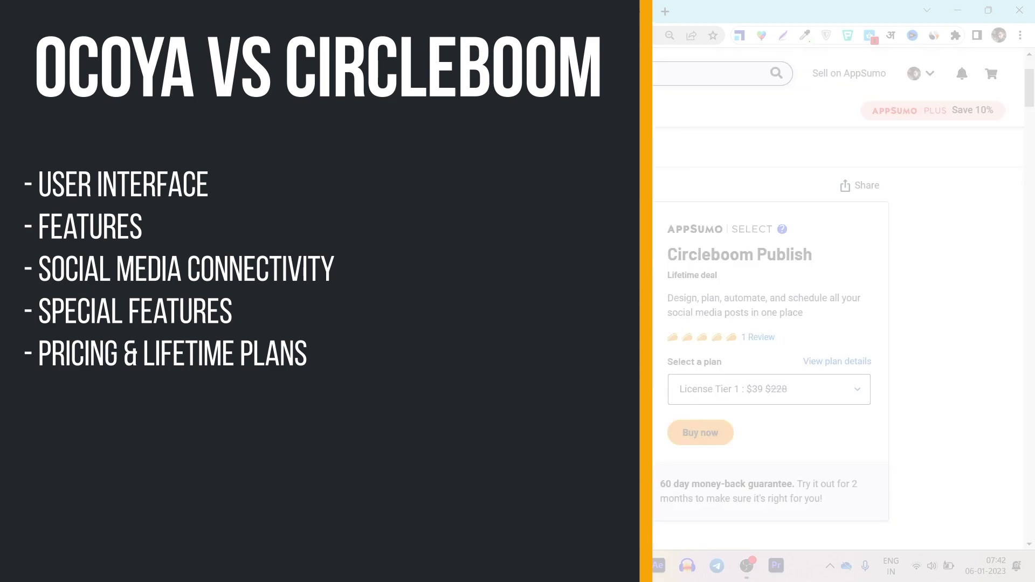
scroll(838, 323, "up", 1)
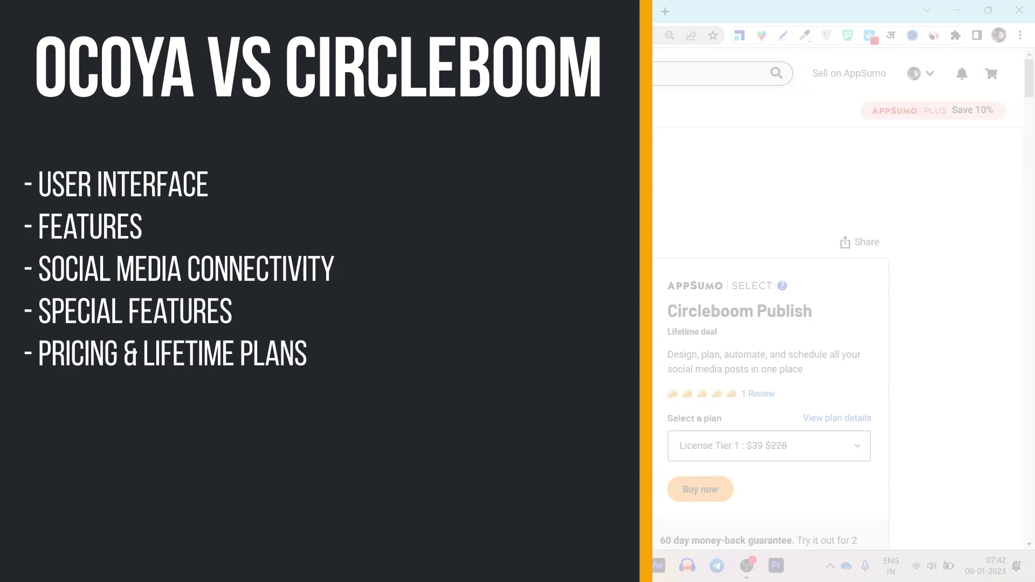
scroll(349, 237, "down", 1)
scroll(222, 219, "up", 1)
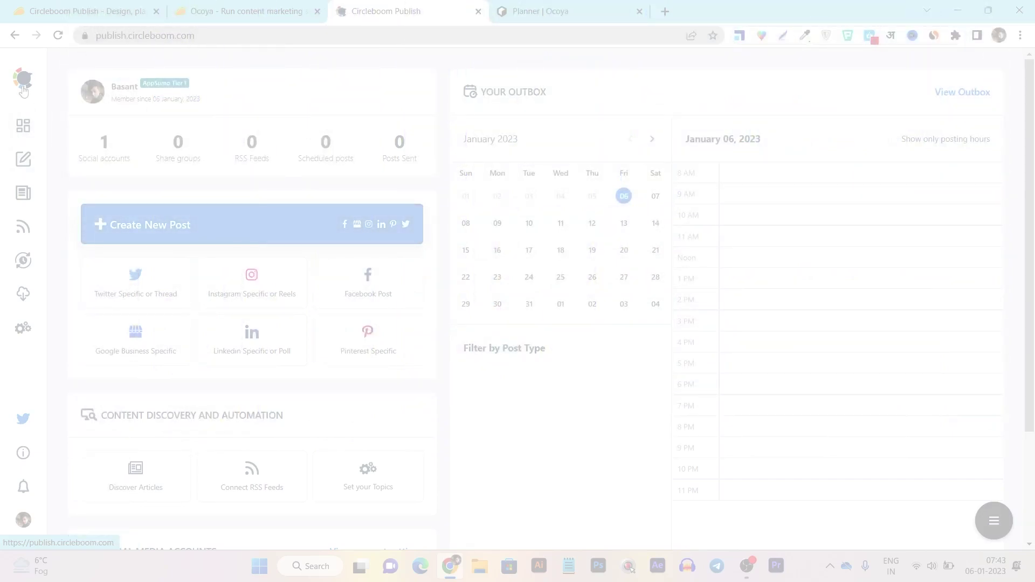
Look over the Circleboom Publish dashboard and post creation options, and open the form for connecting a new RSS feed
scroll(532, 289, "down", 3)
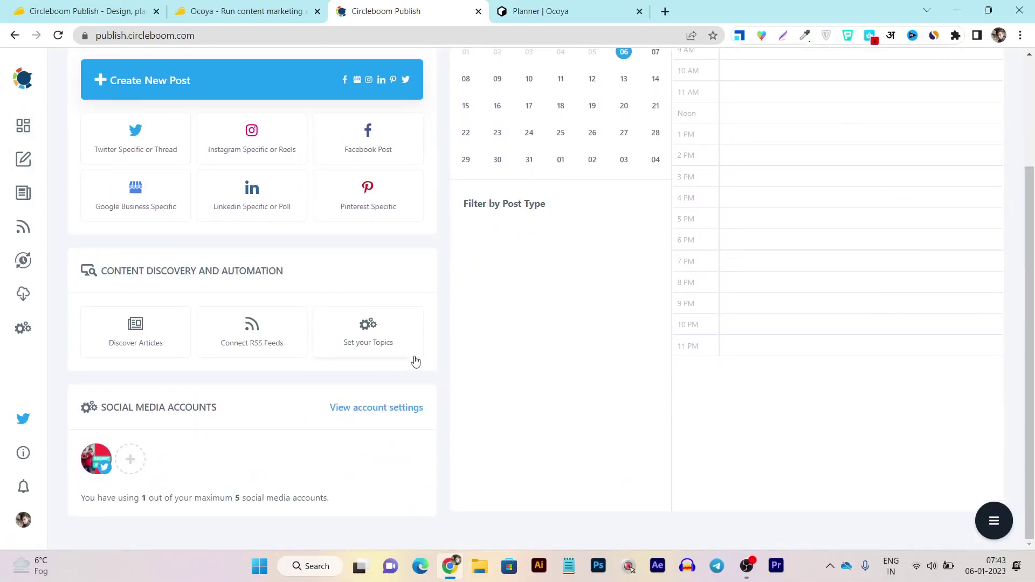
scroll(415, 361, "up", 3)
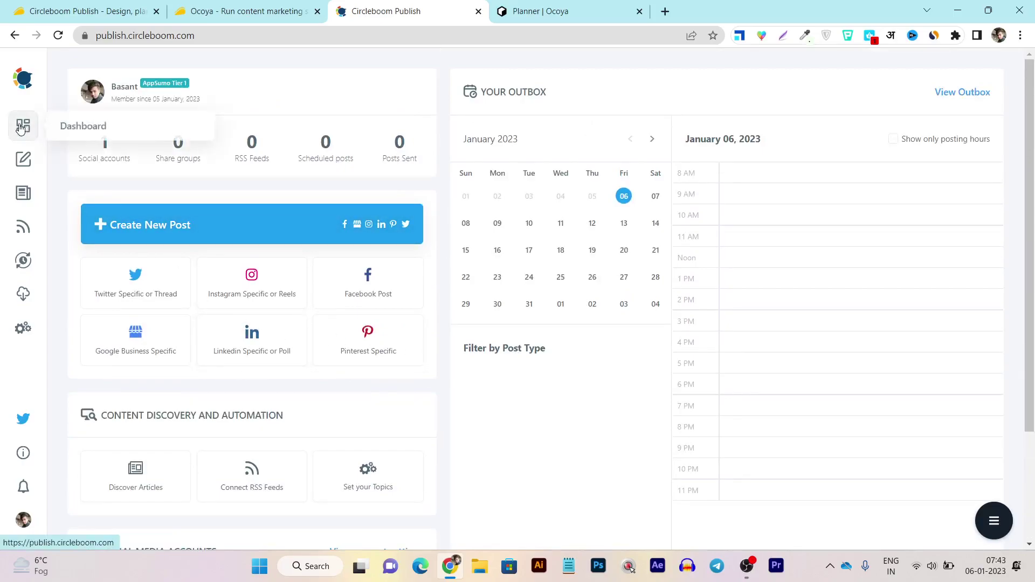
mouse_move(20, 162)
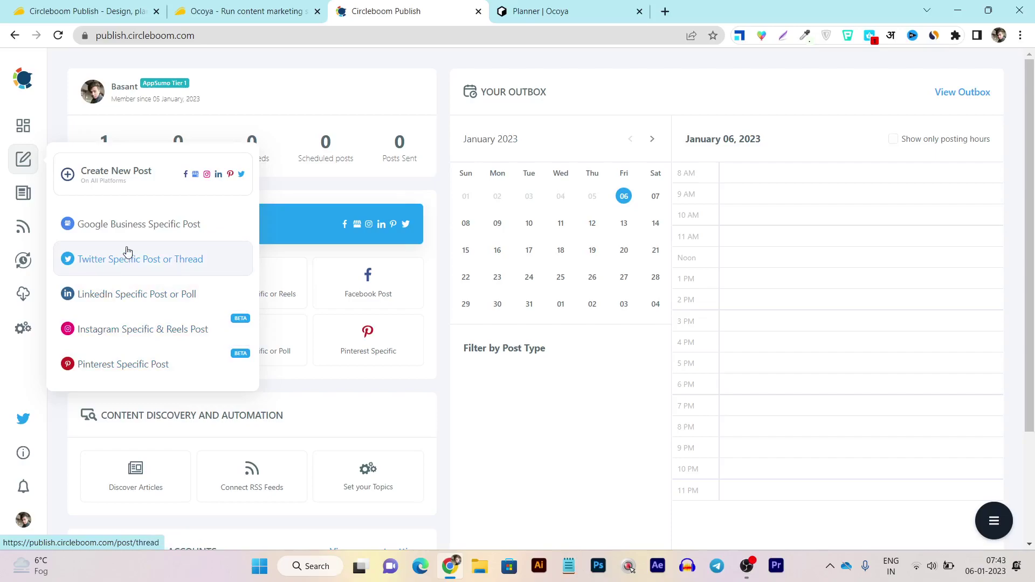
mouse_move(24, 228)
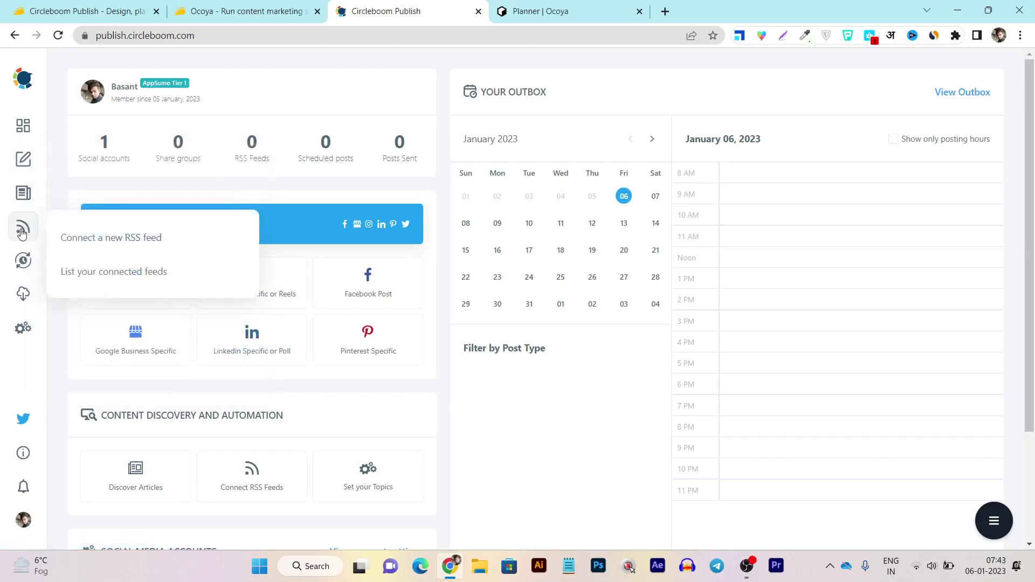
left_click(93, 238)
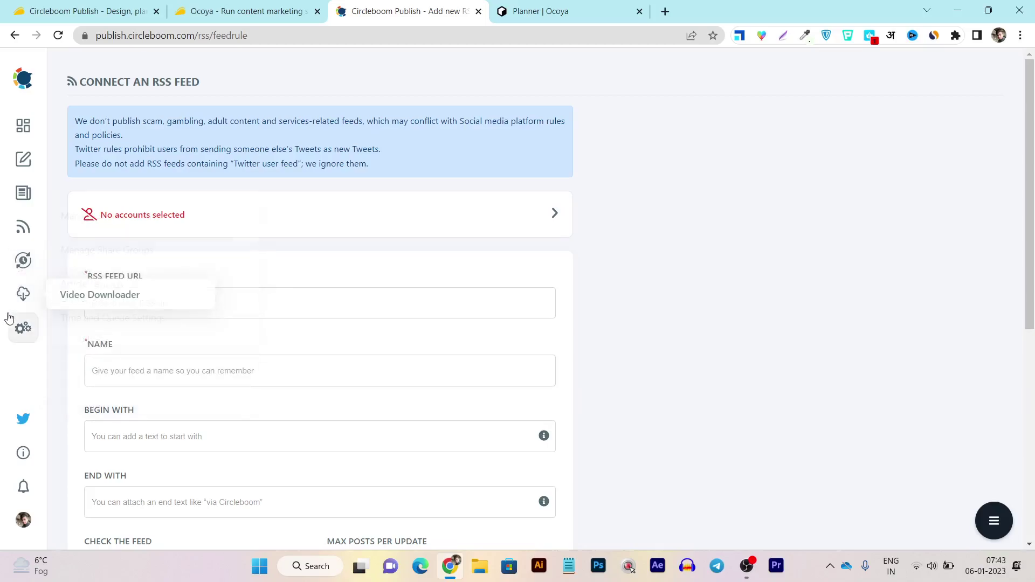
View the Circleboom account page with its subscriptions, and return to the Publish dashboard
mouse_move(24, 521)
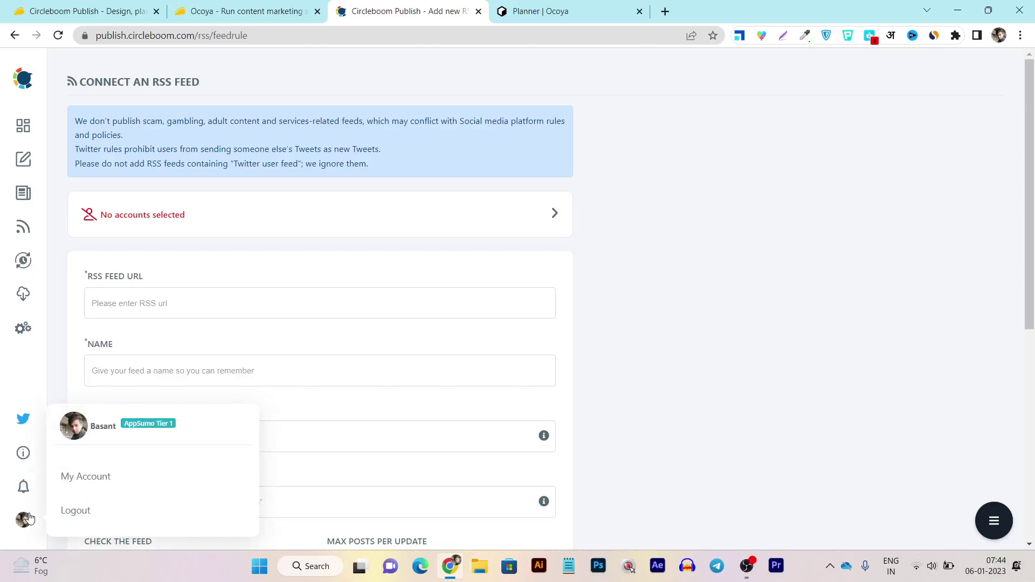
left_click(95, 491)
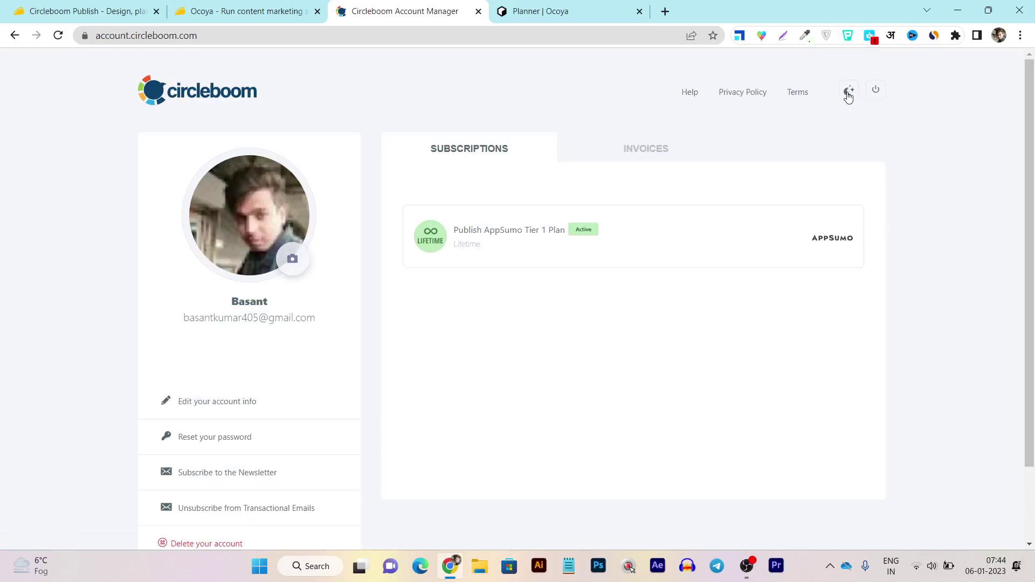
left_click(13, 36)
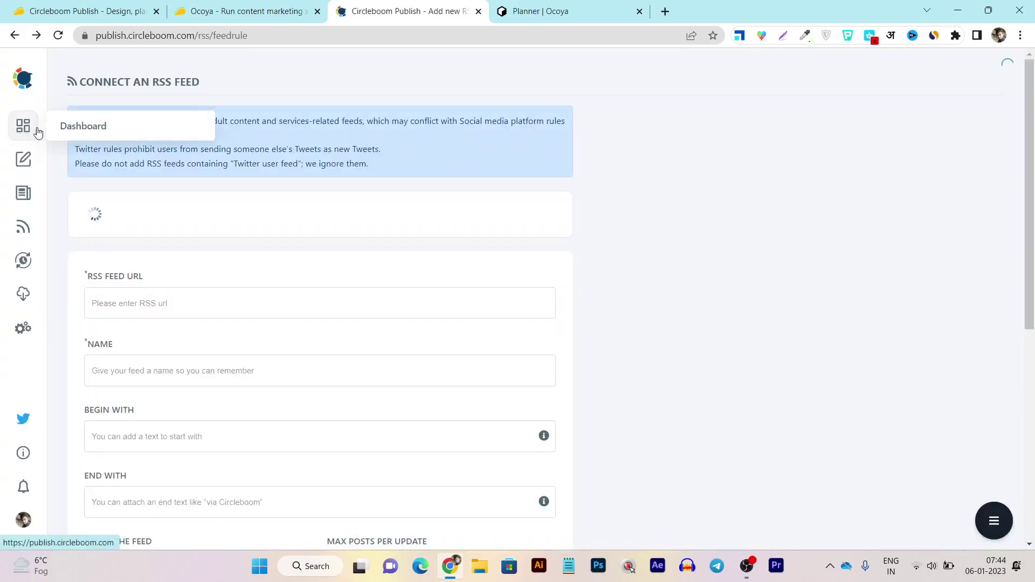
left_click(99, 132)
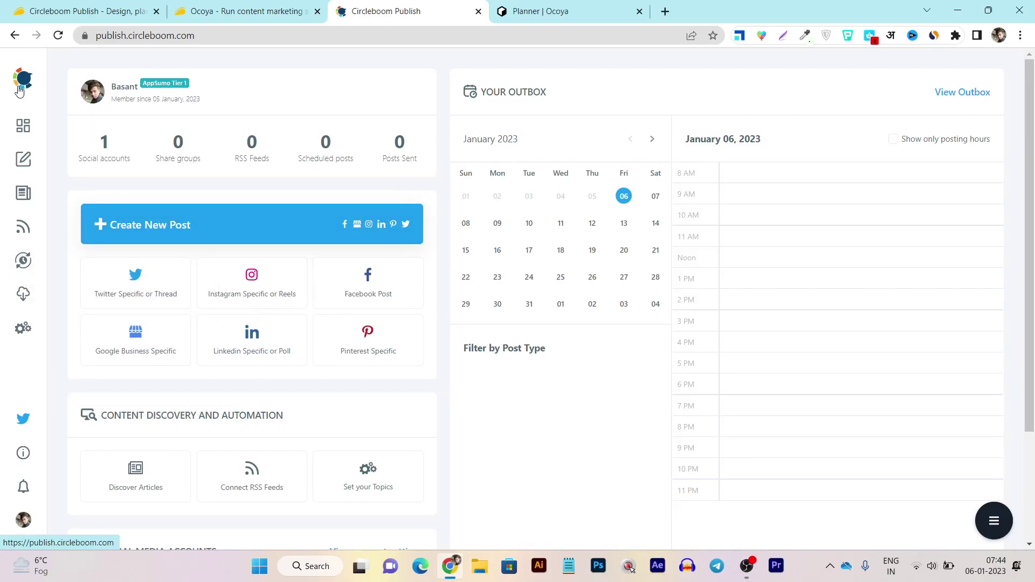
Open the Circleboom outbox and look through its monthly calendar
mouse_move(23, 264)
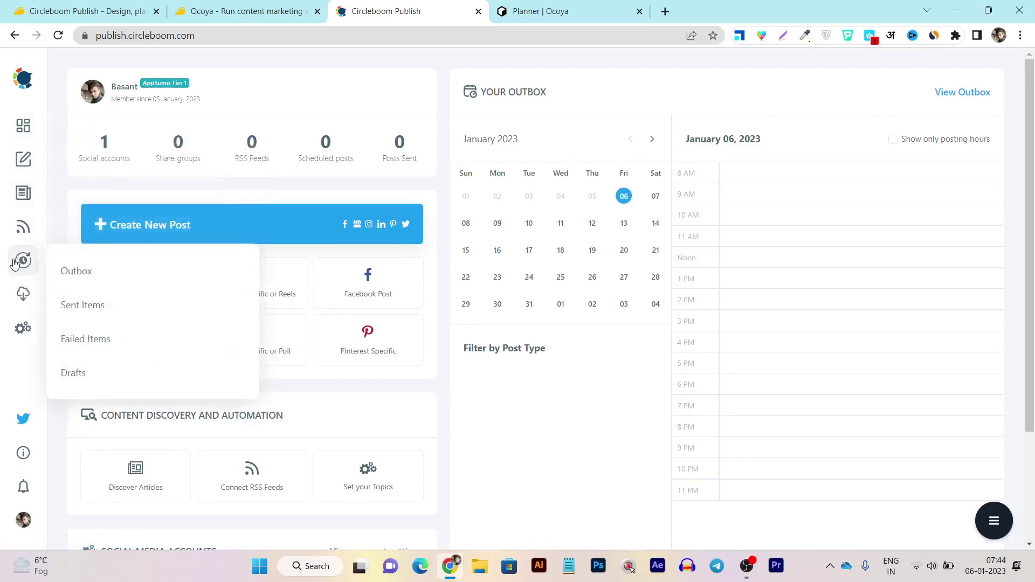
left_click(85, 275)
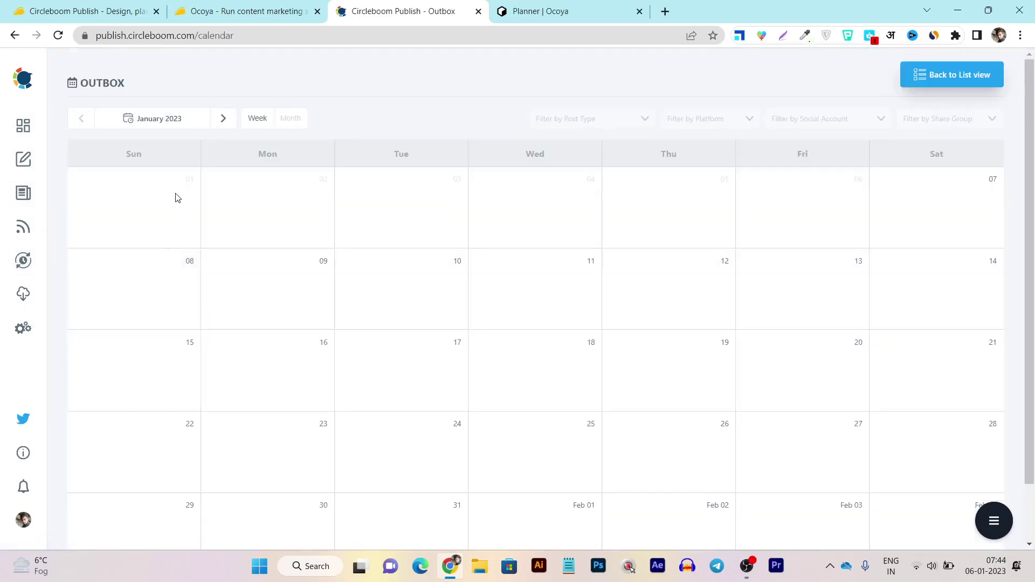
scroll(465, 250, "down", 1)
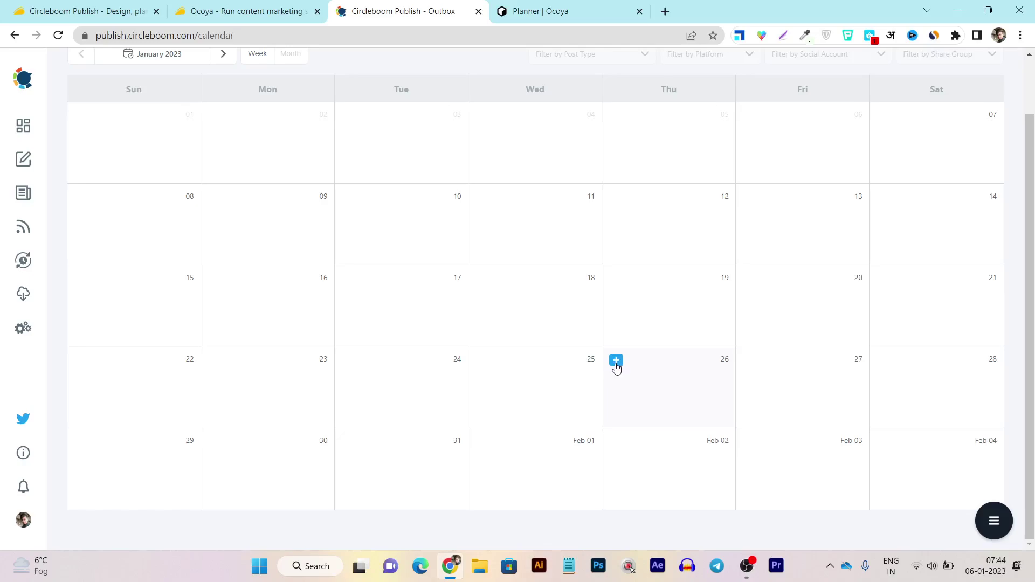
View the new post options for January 26, 2023, close them without creating a post, and return to the dashboard
left_click(616, 360)
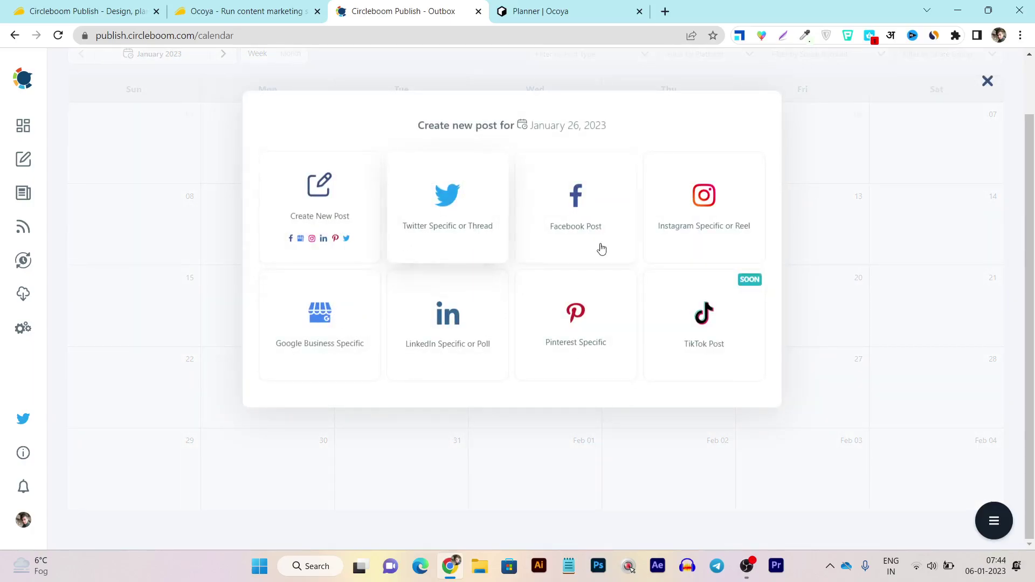
left_click(847, 104)
scroll(23, 328, "up", 1)
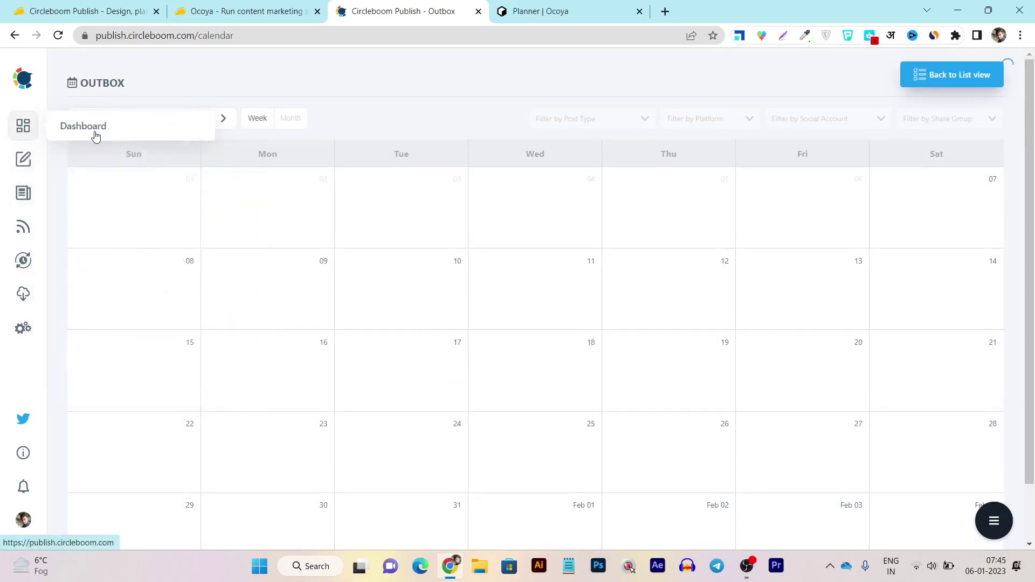
left_click(95, 132)
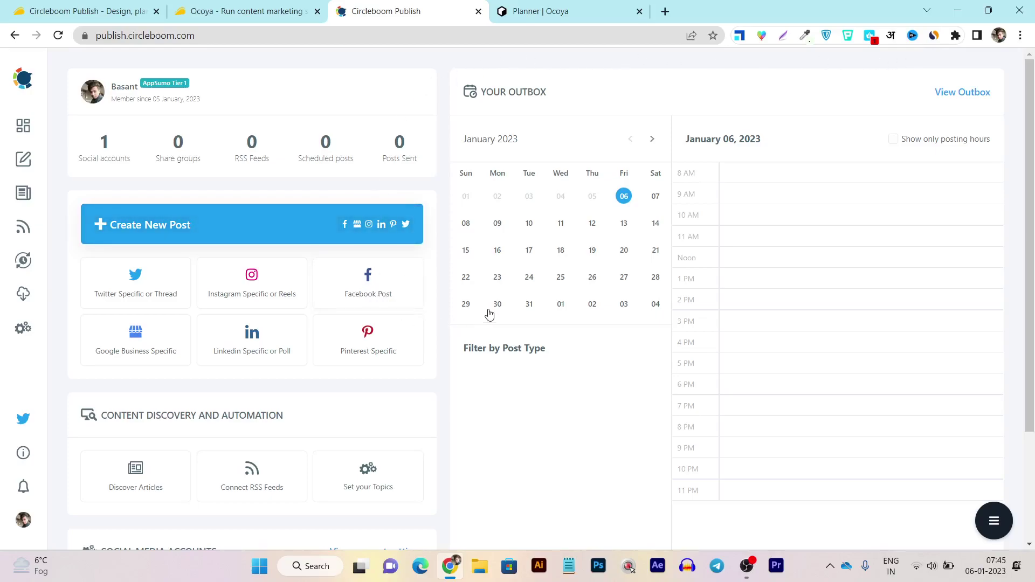
Switch to the Ocoya planner, try its dark mode and restore the light mode
left_click(541, 11)
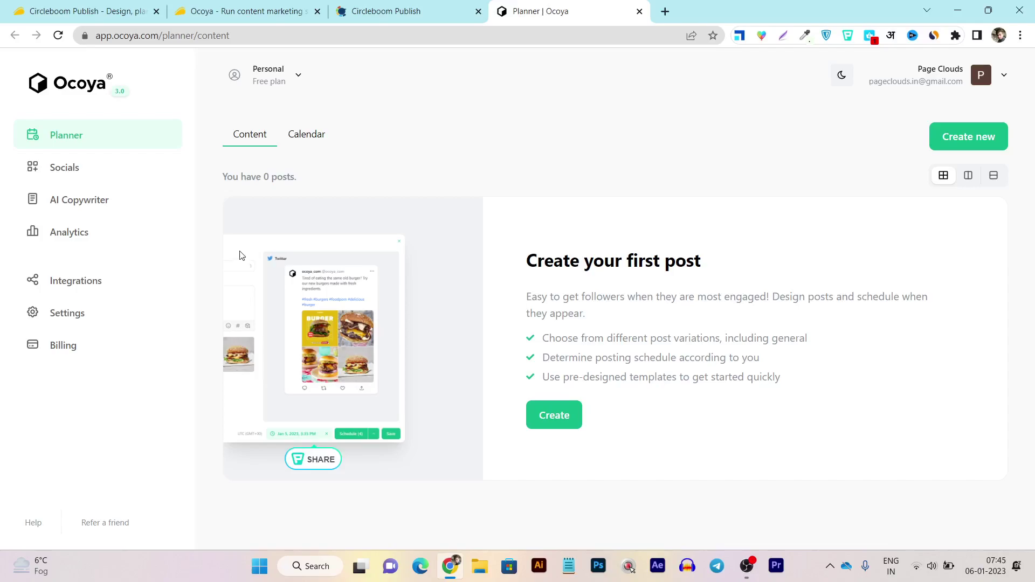
left_click(436, 7)
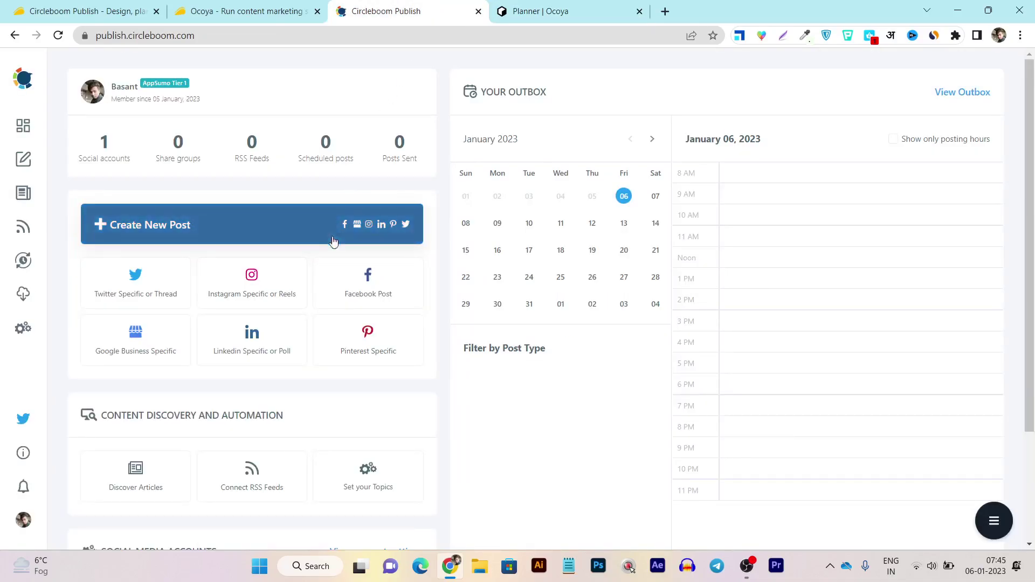
left_click(513, 6)
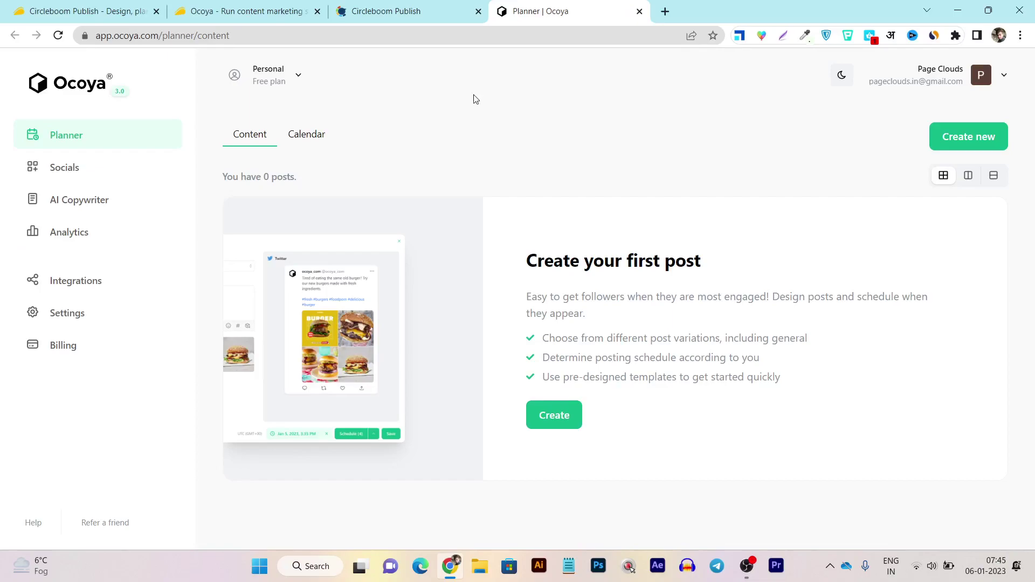
left_click(842, 76)
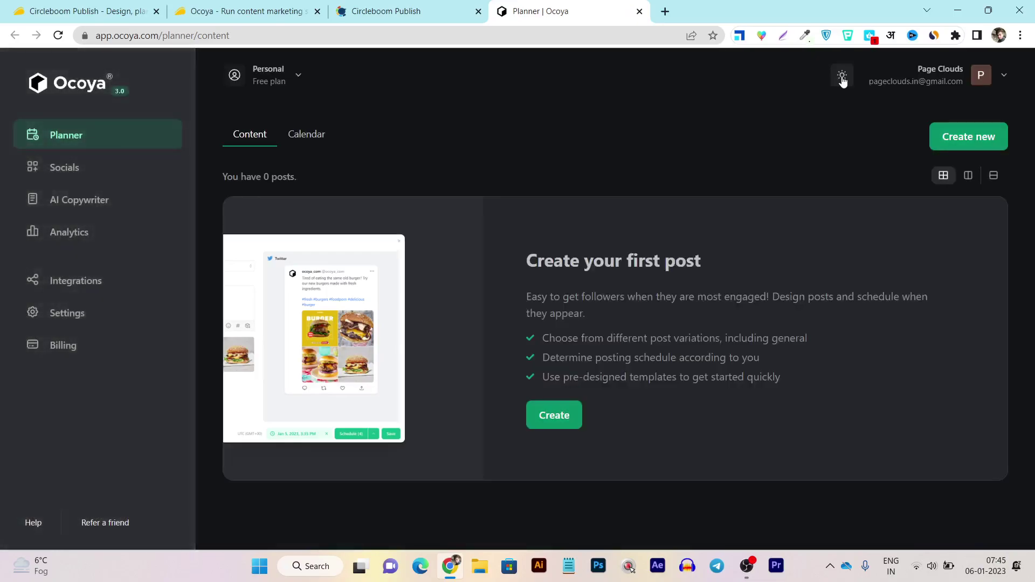
left_click(842, 76)
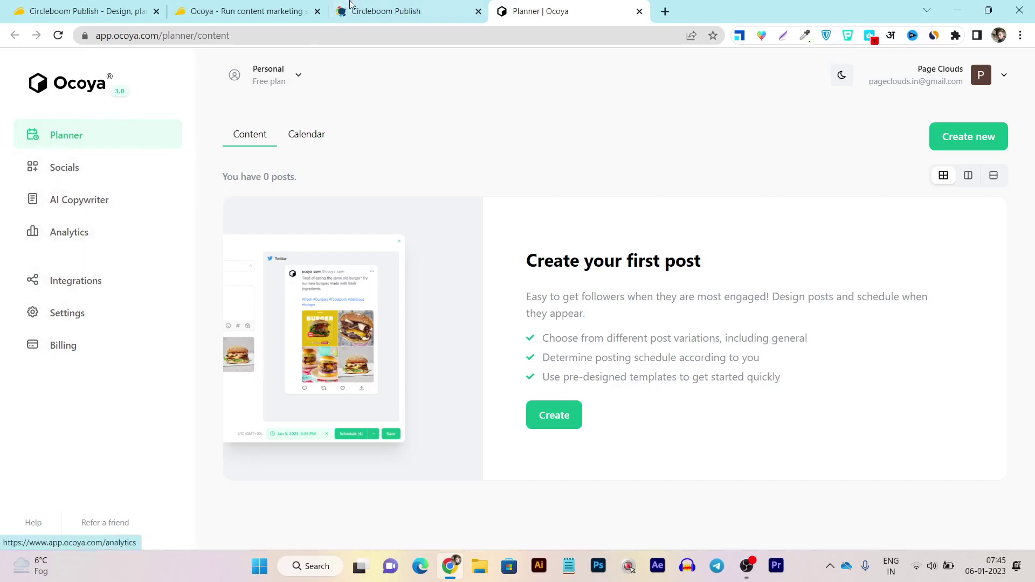
Switch back to Circleboom Publish and examine the entries of its navigation menu
left_click(377, 12)
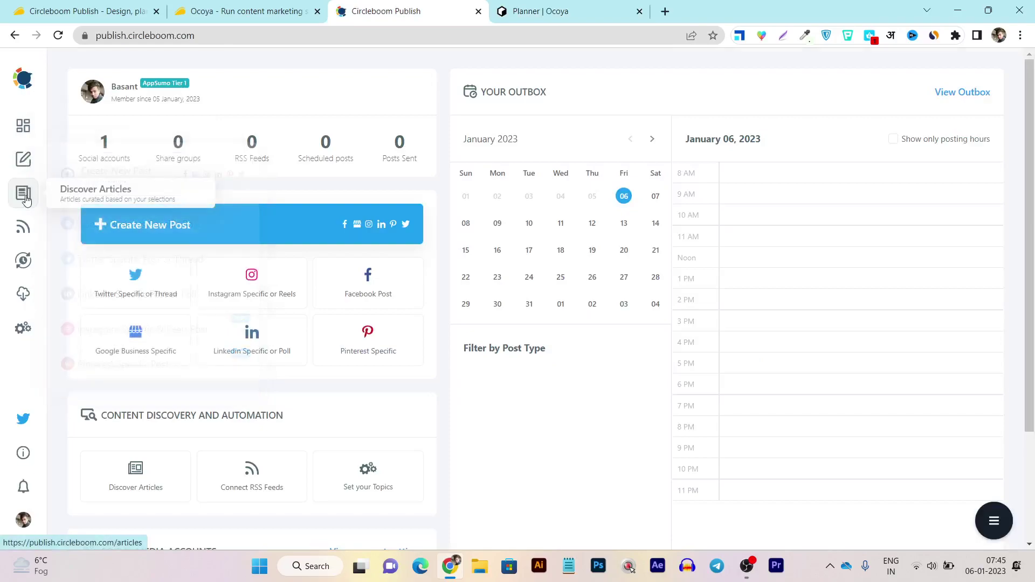
mouse_move(24, 223)
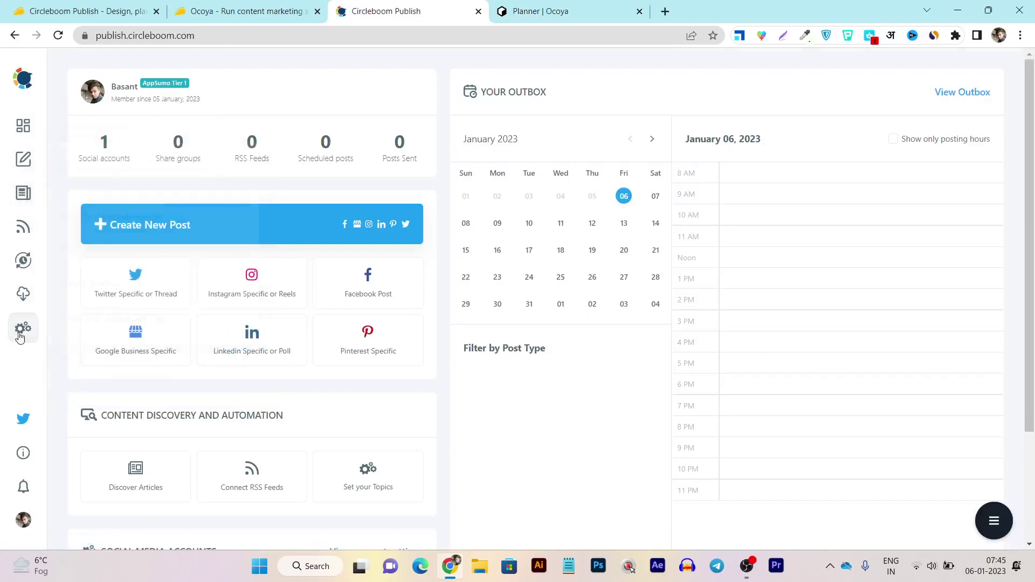
mouse_move(28, 146)
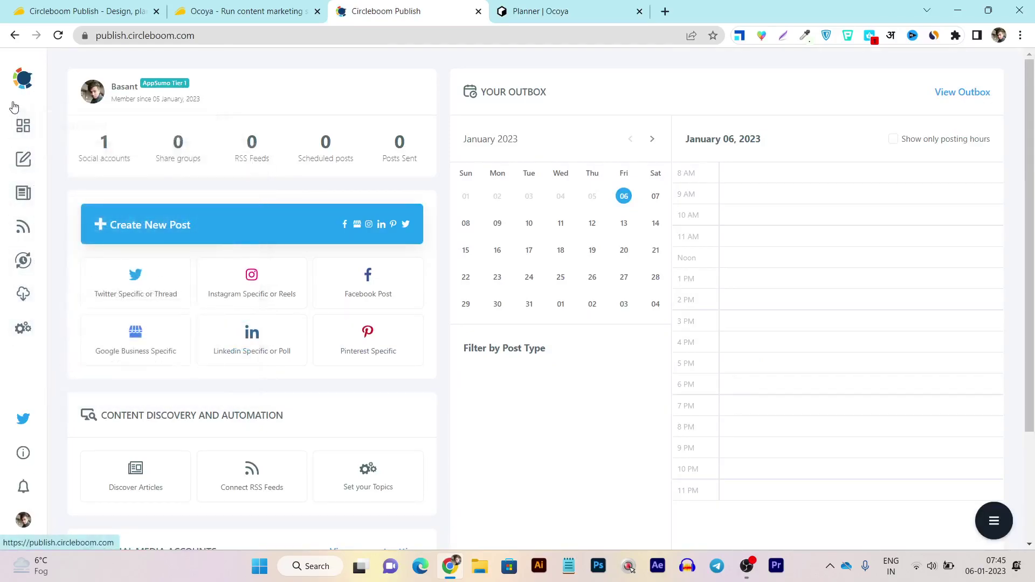
Open the content calendar in the Ocoya planner and view it in list, week and month layouts
left_click(548, 11)
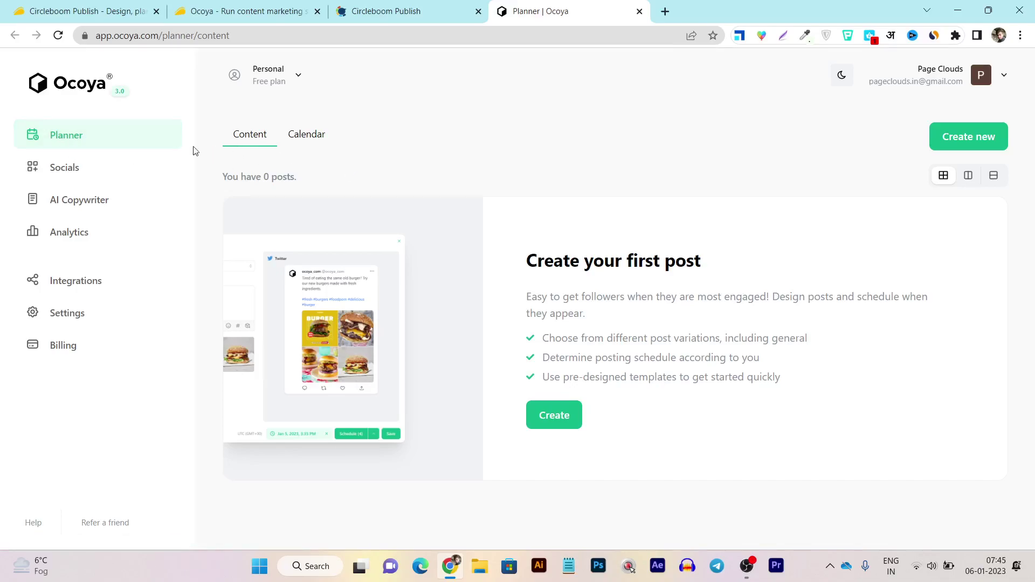
left_click(306, 138)
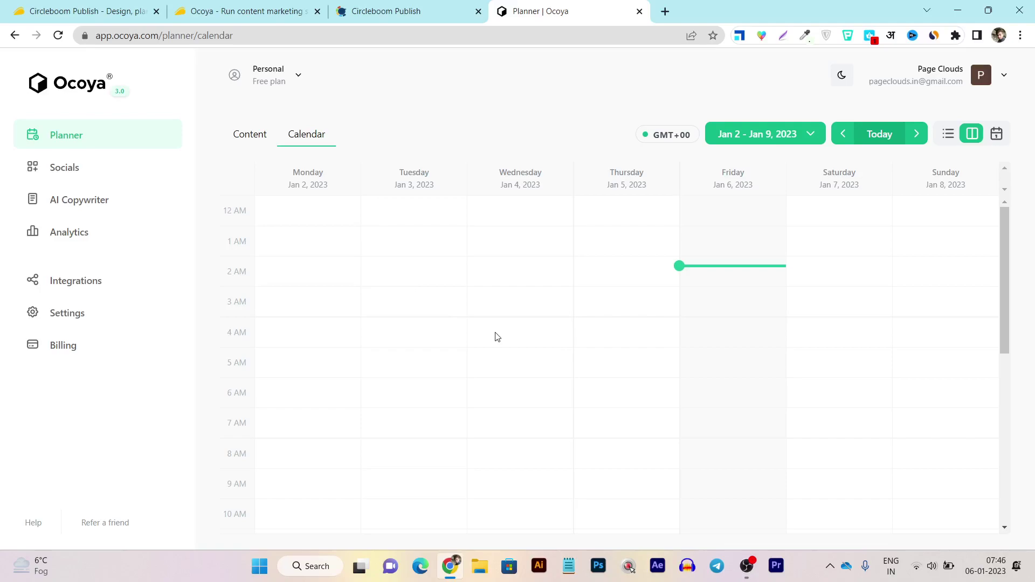
mouse_move(676, 134)
left_click(948, 133)
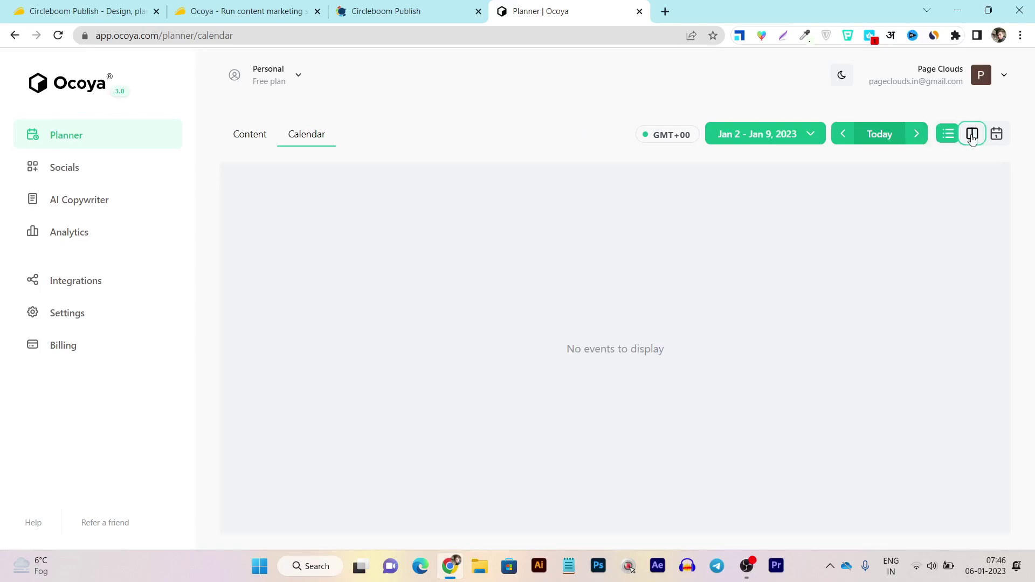
left_click(971, 134)
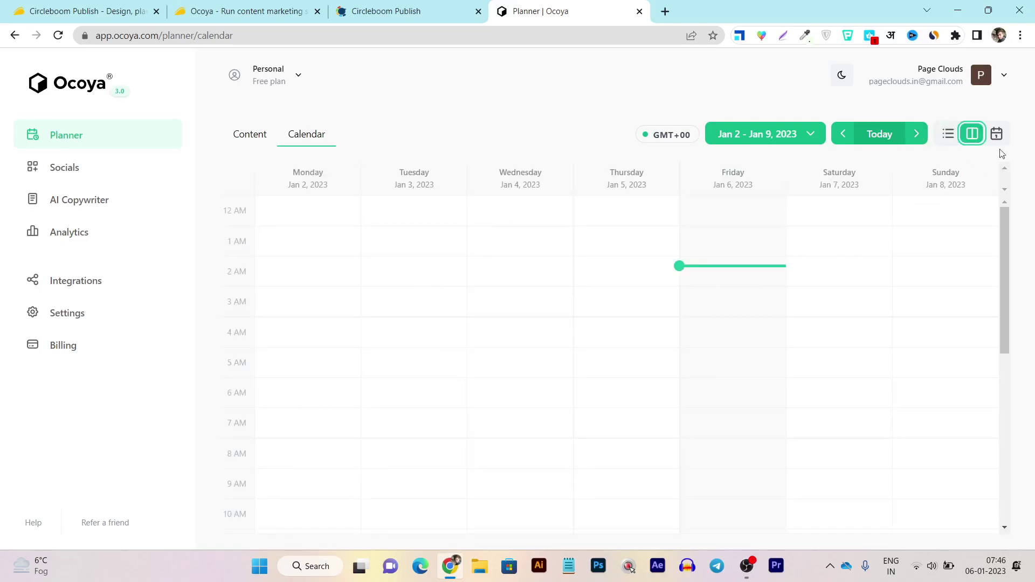
left_click(996, 134)
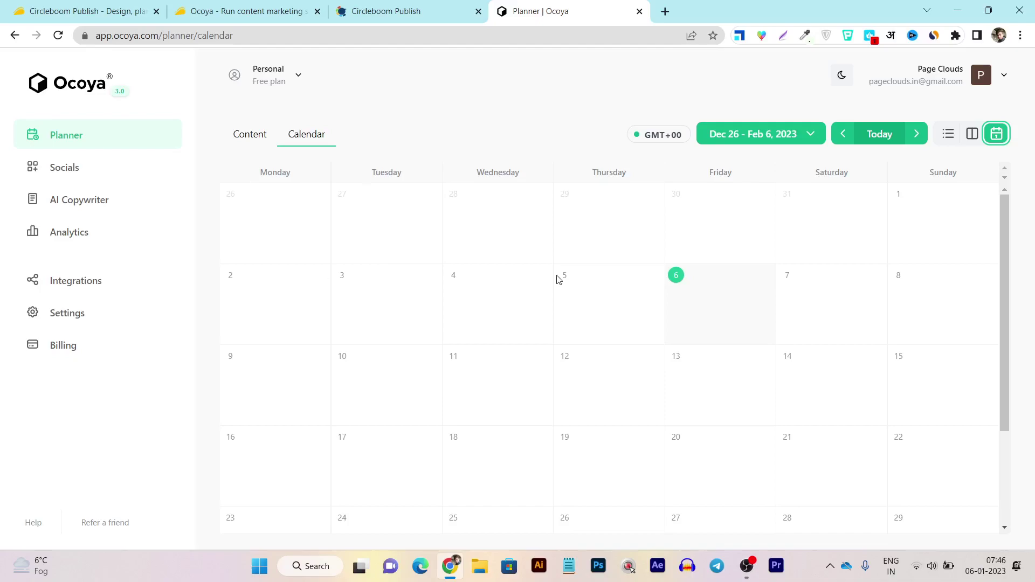
View Ocoya's Socials page, browse the whole AI Copywriter template gallery and close it without picking a template
left_click(58, 171)
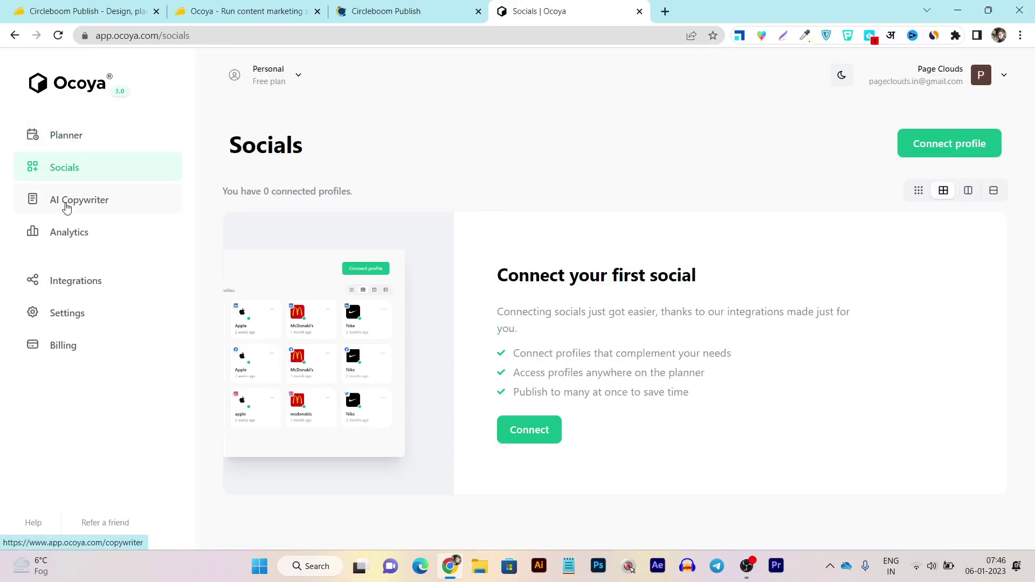
left_click(66, 208)
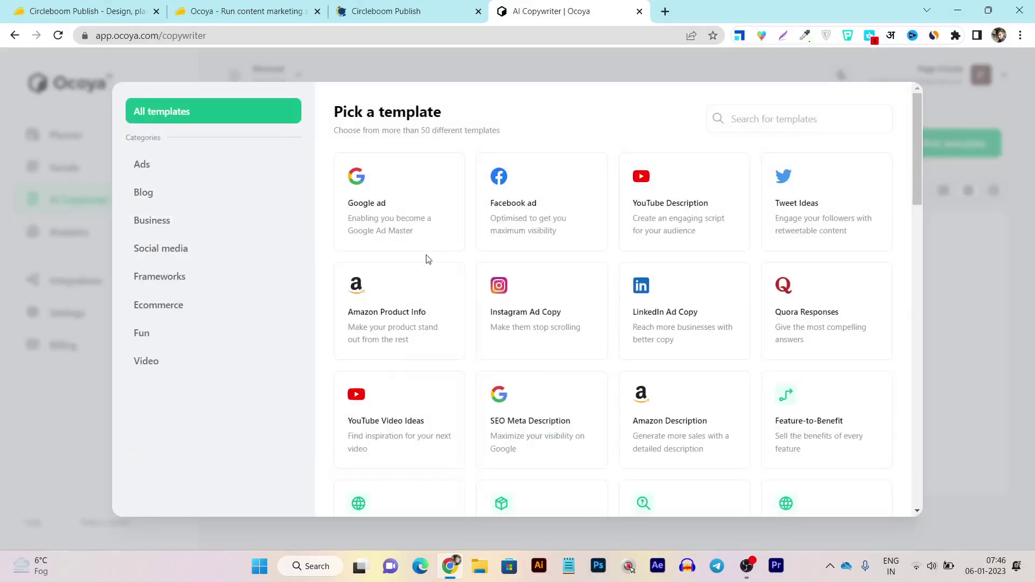
scroll(465, 239, "down", 3)
scroll(467, 242, "down", 11)
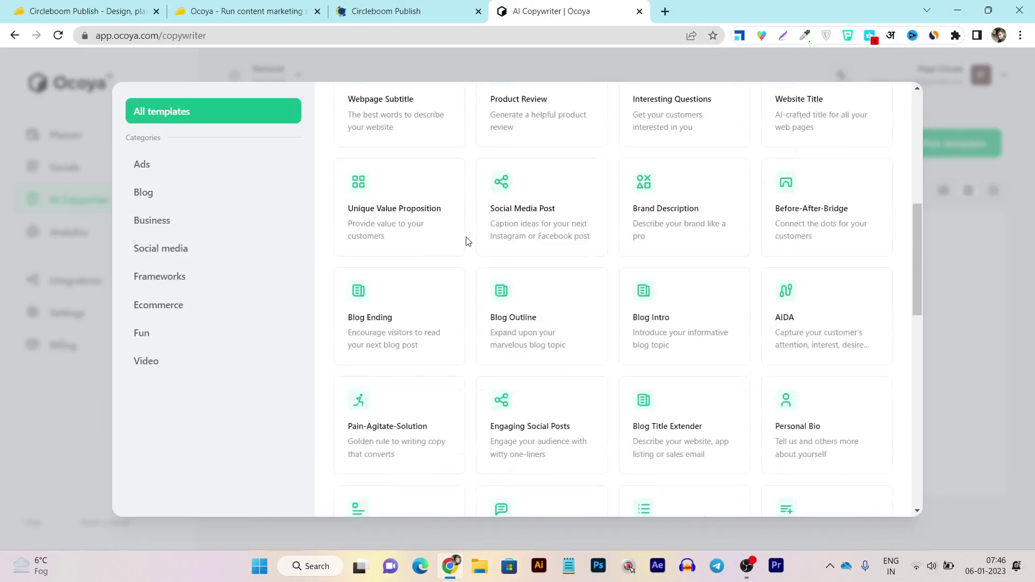
scroll(466, 294, "down", 6)
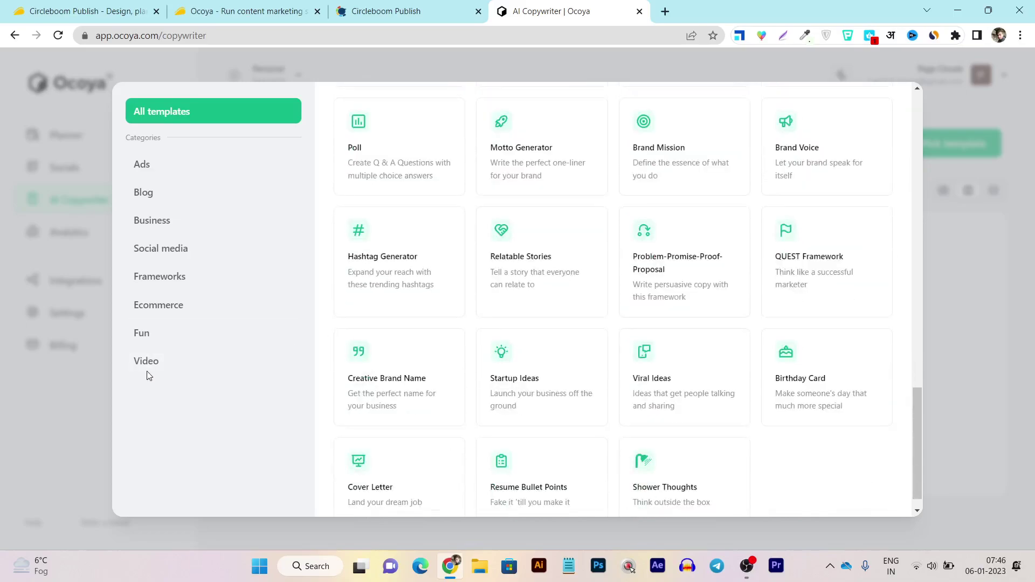
scroll(471, 299, "up", 18)
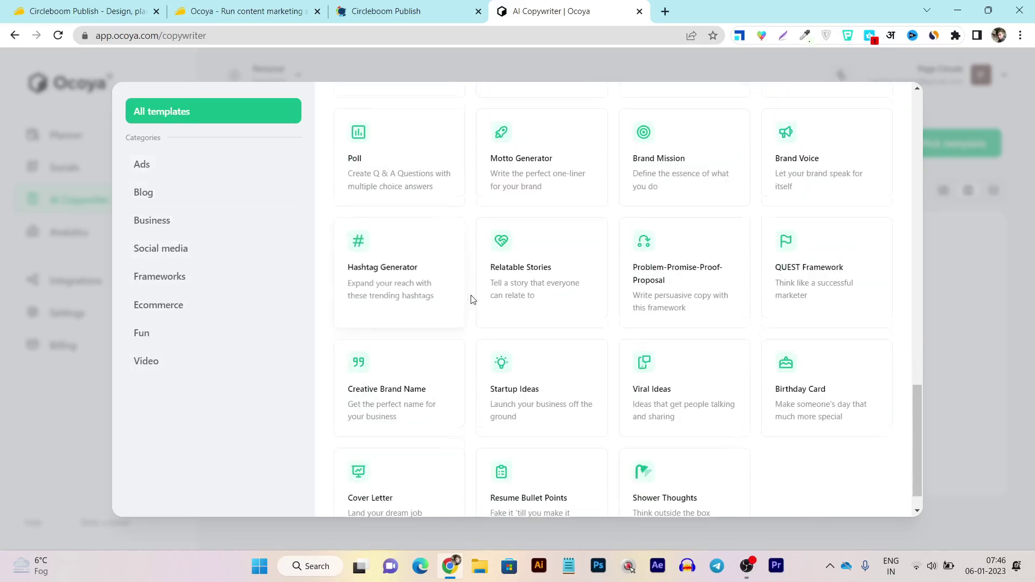
scroll(474, 300, "up", 2)
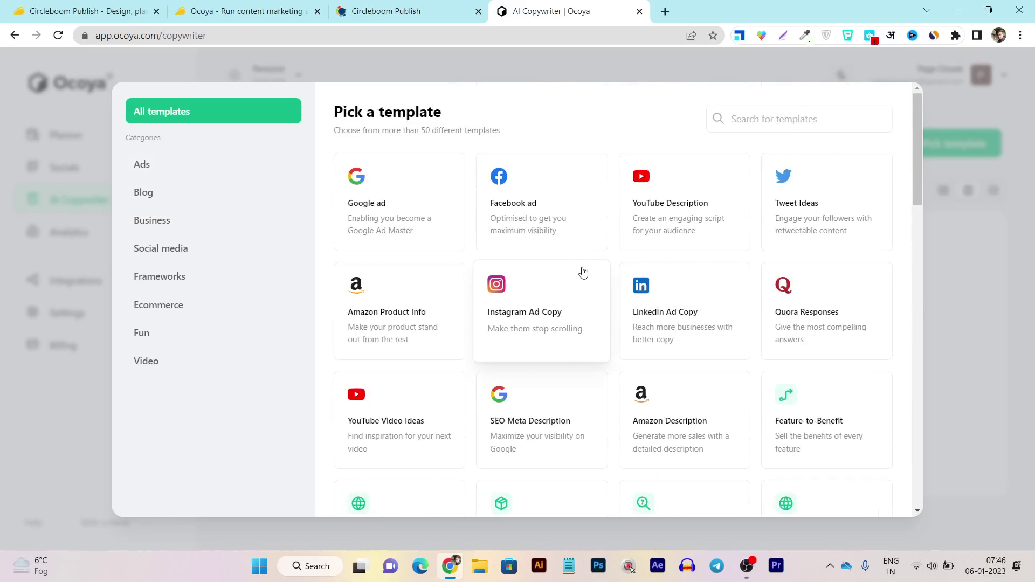
left_click(490, 57)
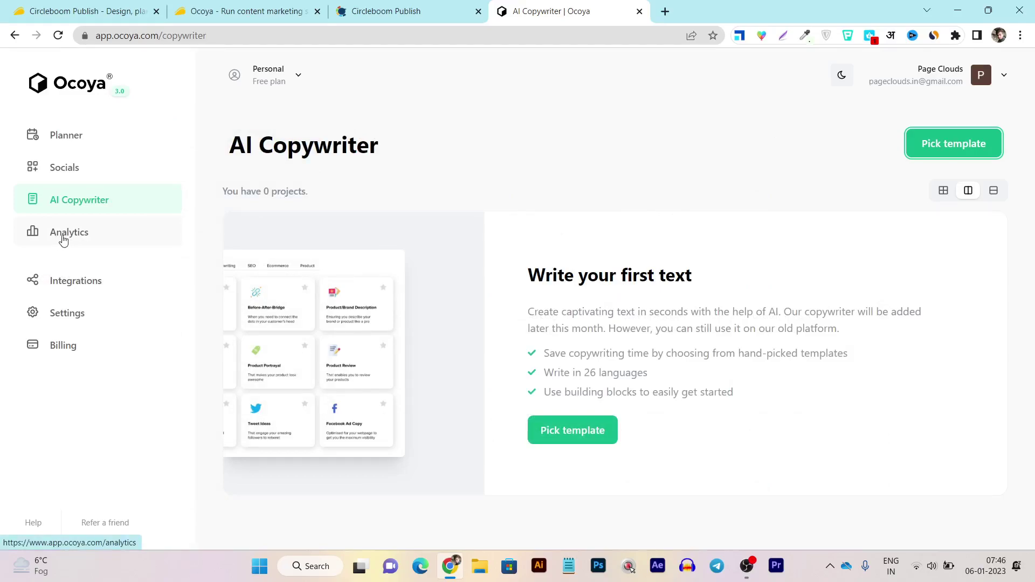
Switch to Circleboom Publish, examine its post queue and RSS feed submenus, and compare its dashboard with Ocoya's AI Copywriter page
left_click(376, 10)
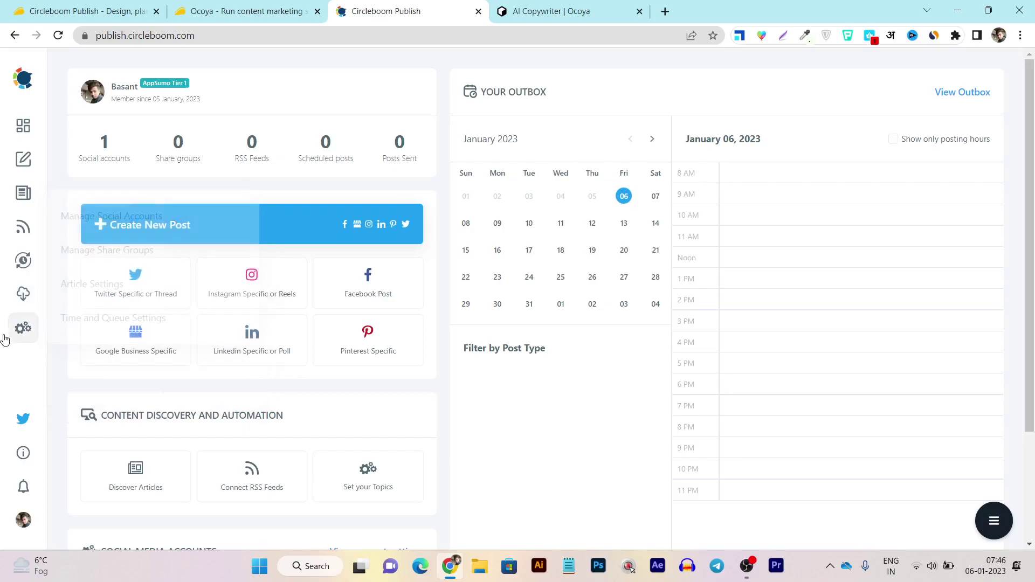
mouse_move(23, 263)
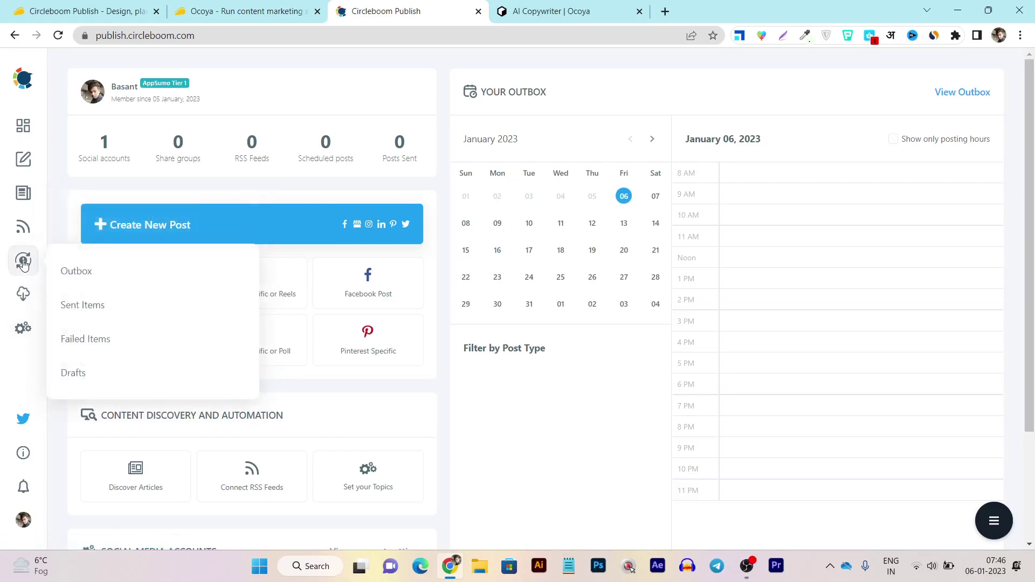
mouse_move(28, 231)
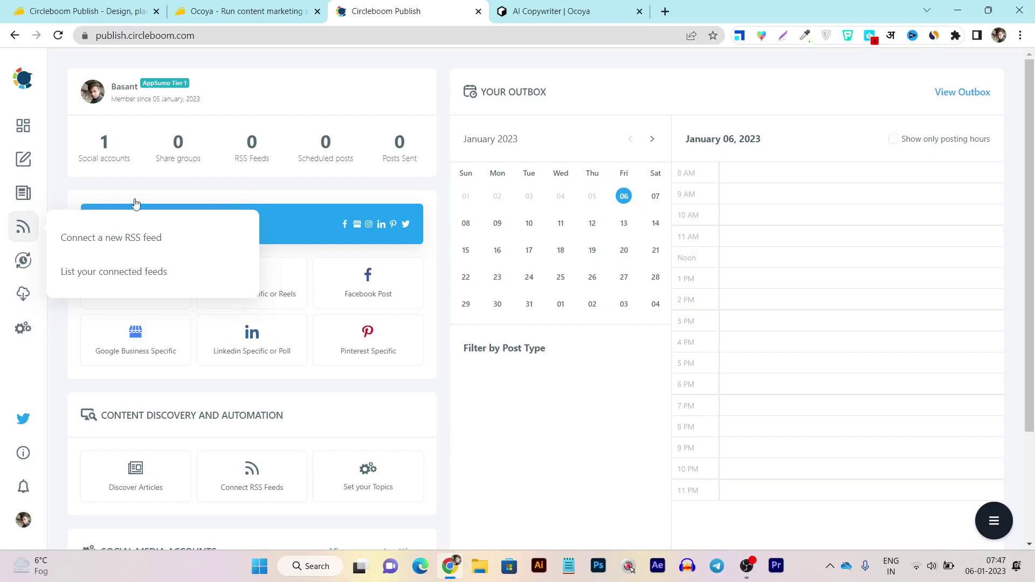
left_click(517, 11)
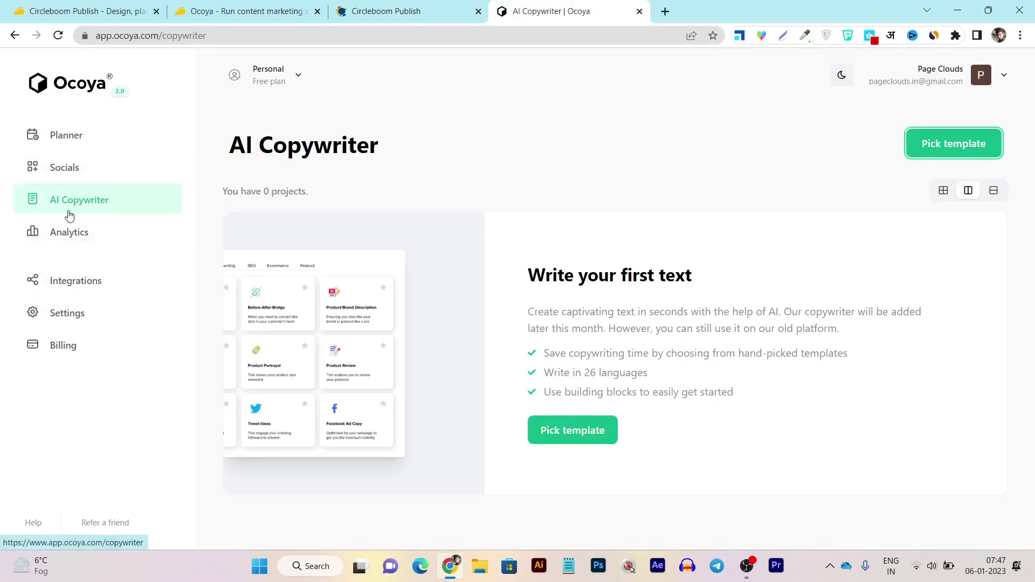
left_click(398, 12)
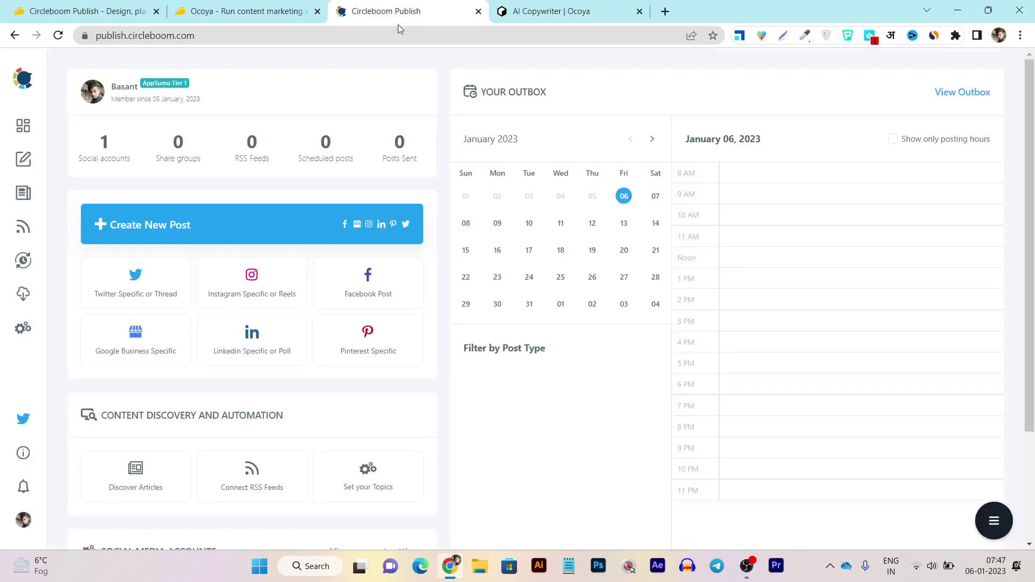
left_click(554, 7)
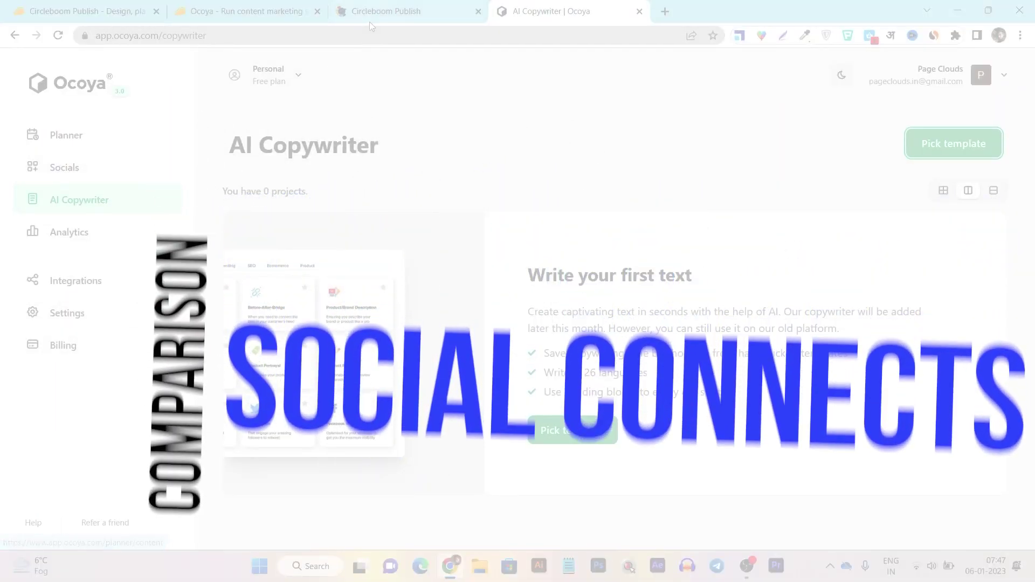
Switch to Circleboom Publish, open the social account settings, view the networks offered for a new account and close the list
left_click(427, 8)
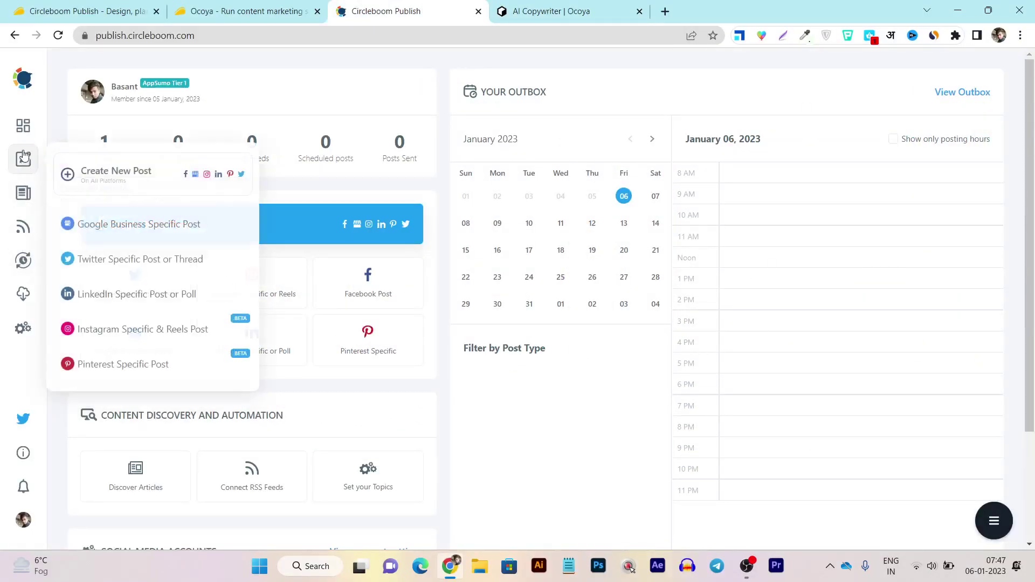
mouse_move(20, 174)
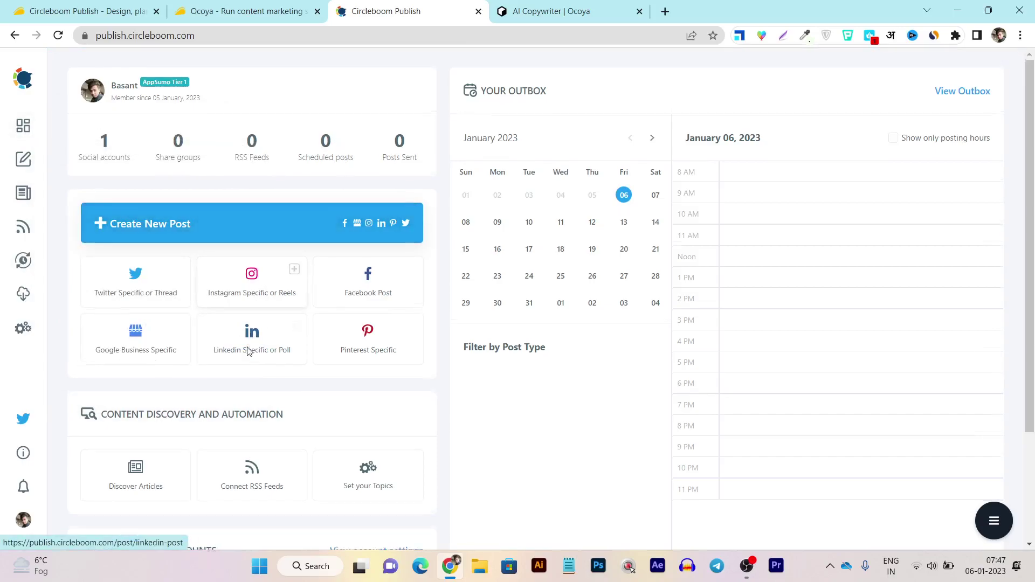
scroll(248, 351, "down", 3)
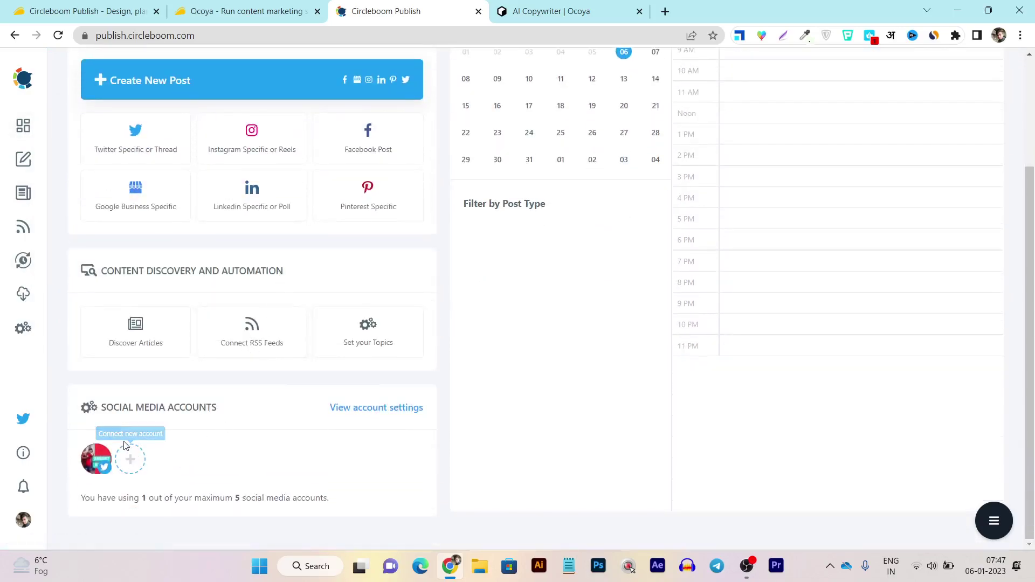
left_click(384, 415)
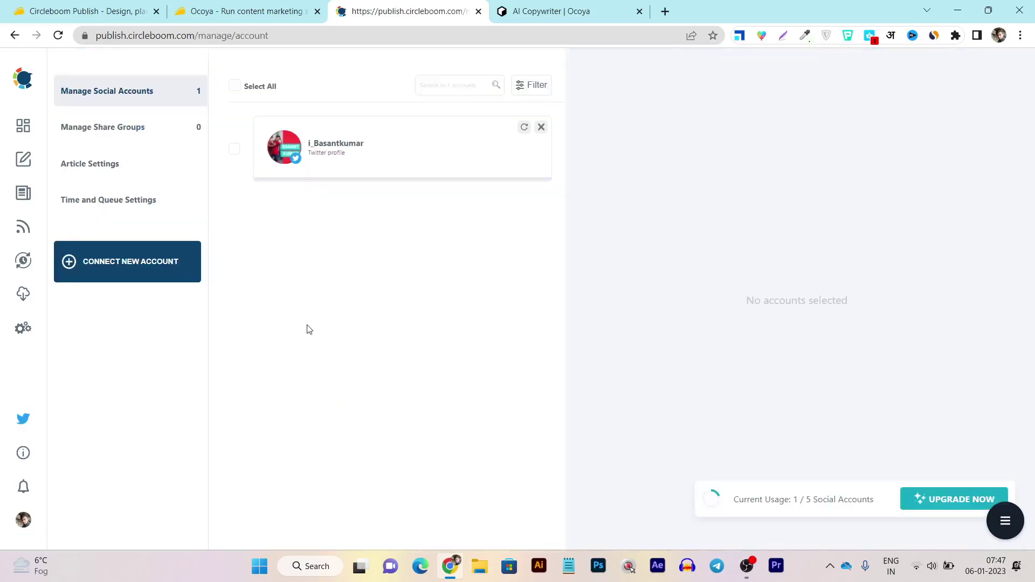
left_click(143, 272)
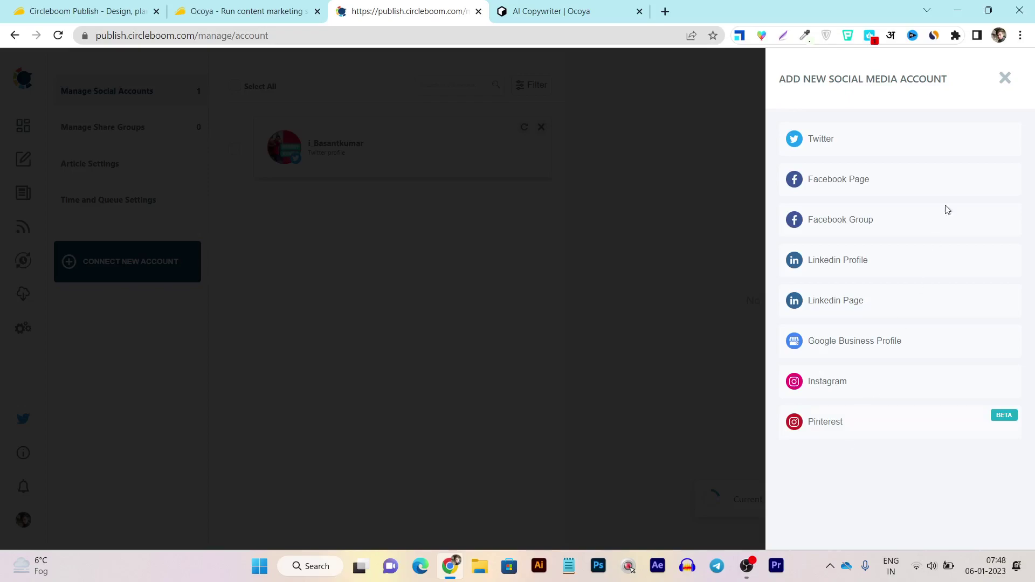
left_click(1004, 77)
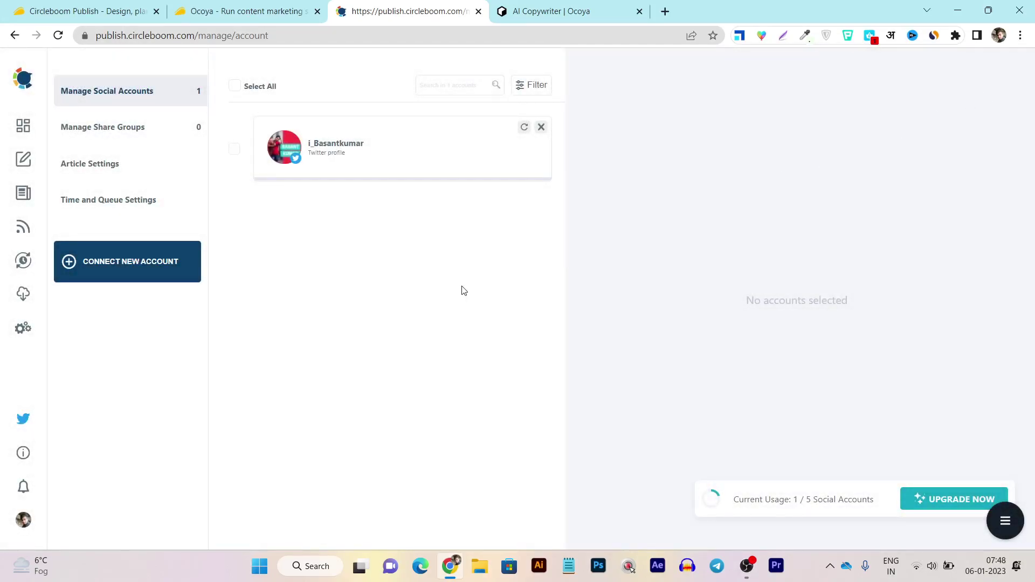
Switch to Ocoya, open the profile connection options from the Socials page and examine all the social networks offered
left_click(533, 11)
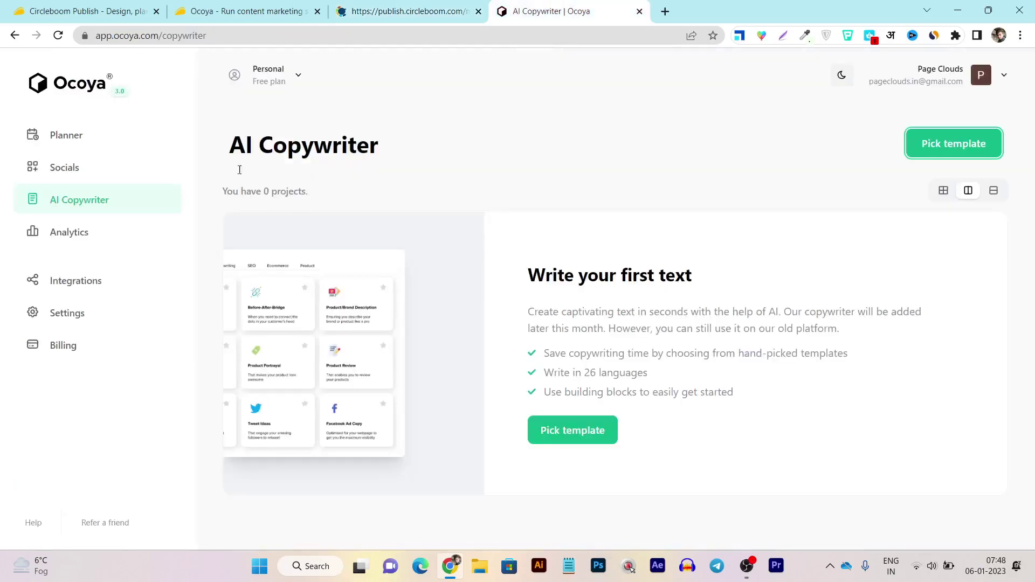
left_click(74, 174)
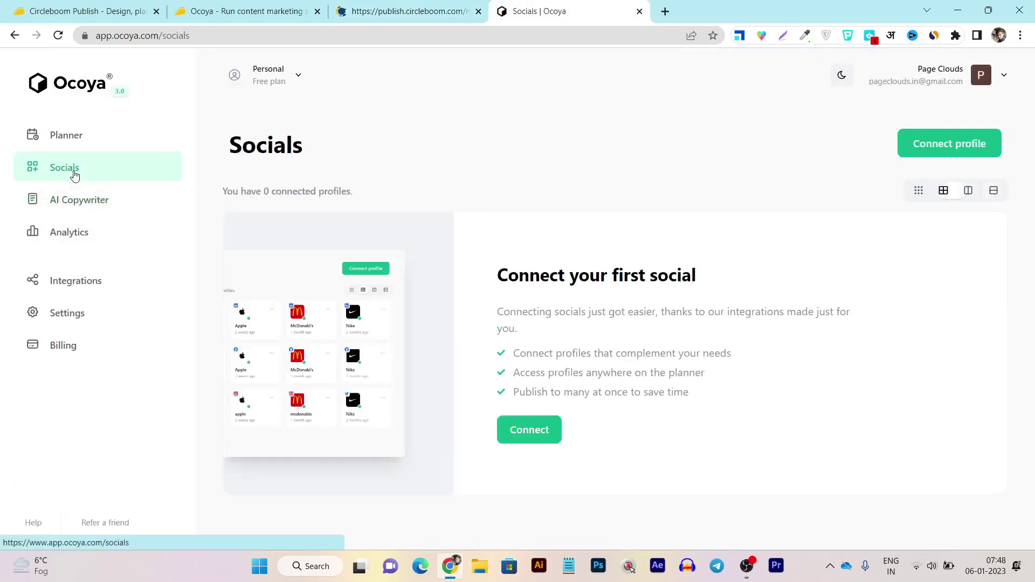
left_click(521, 437)
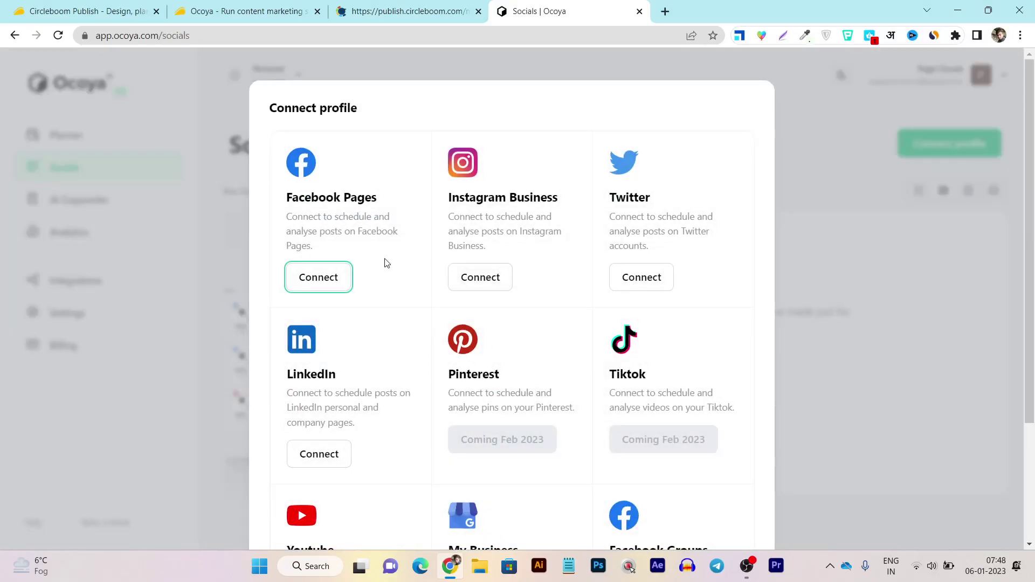
scroll(385, 262, "down", 2)
scroll(386, 264, "up", 3)
scroll(632, 372, "down", 2)
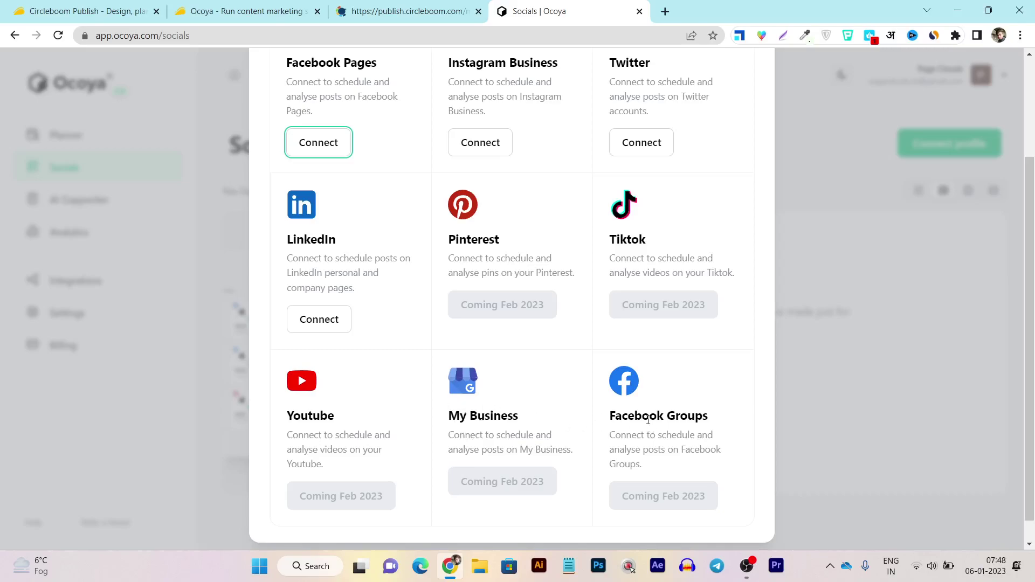
scroll(648, 420, "up", 2)
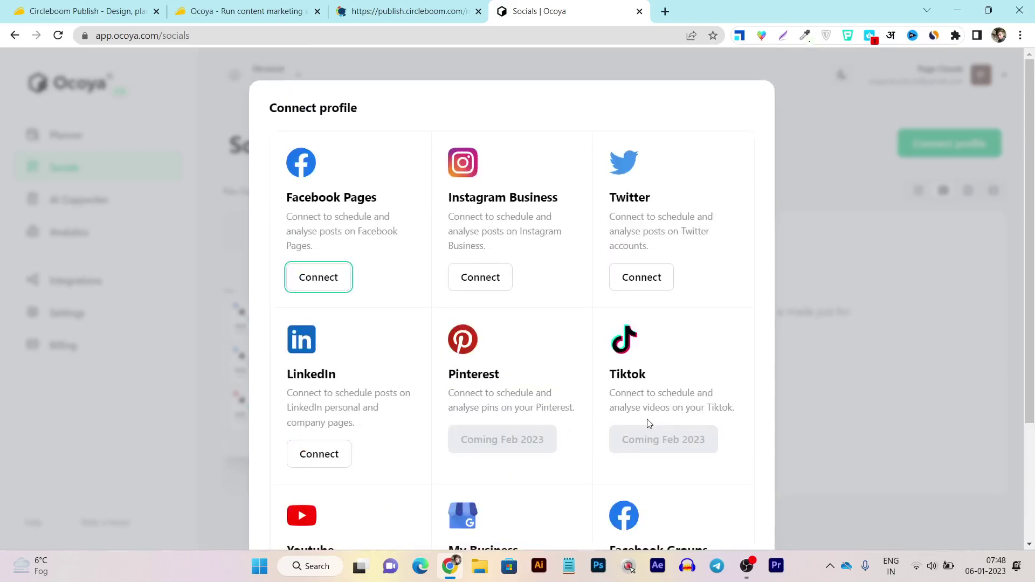
scroll(436, 450, "down", 2)
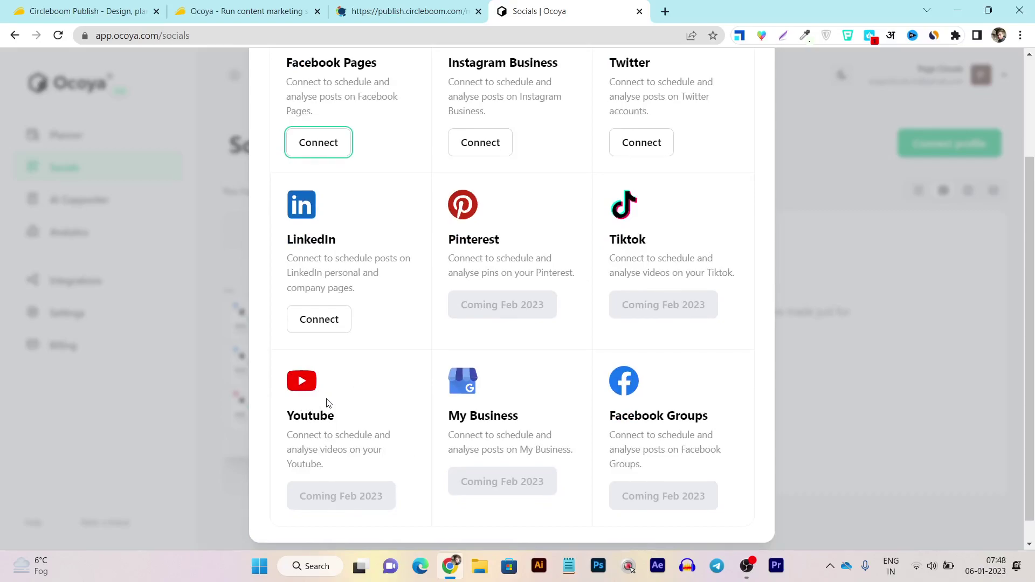
Switch back to Circleboom Publish and reopen the list of networks for adding a new social media account
left_click(380, 10)
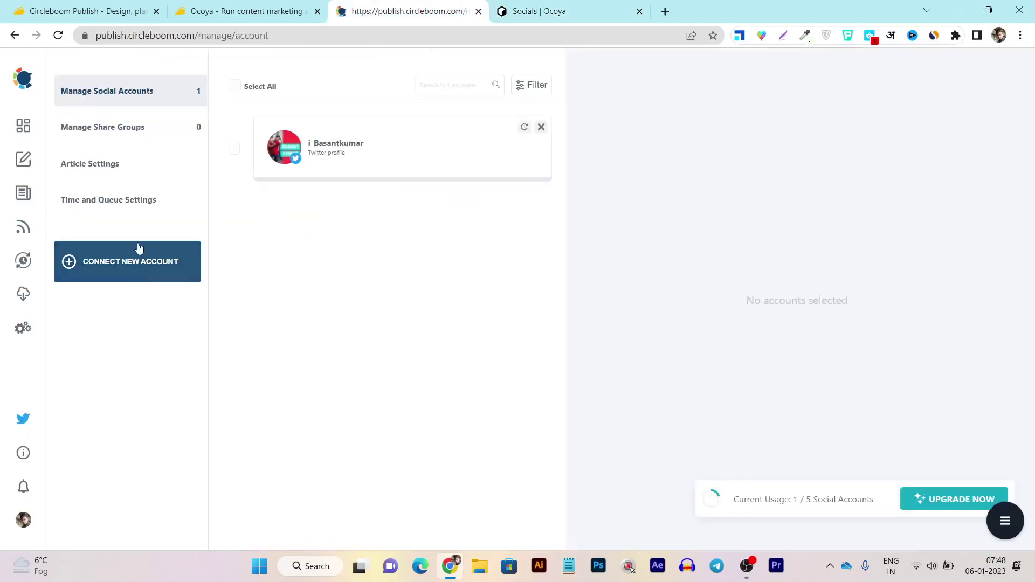
left_click(531, 10)
left_click(438, 7)
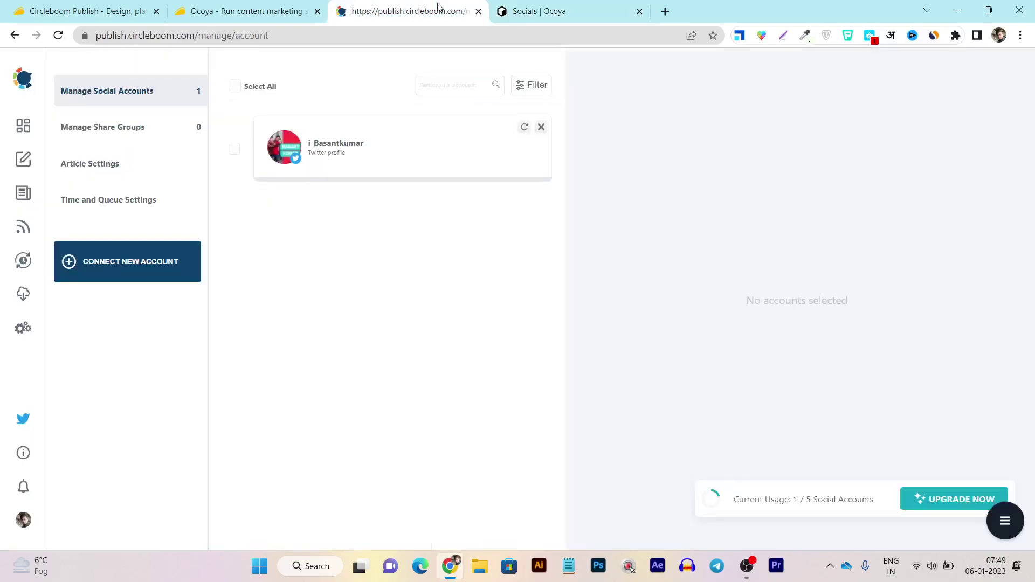
left_click(116, 266)
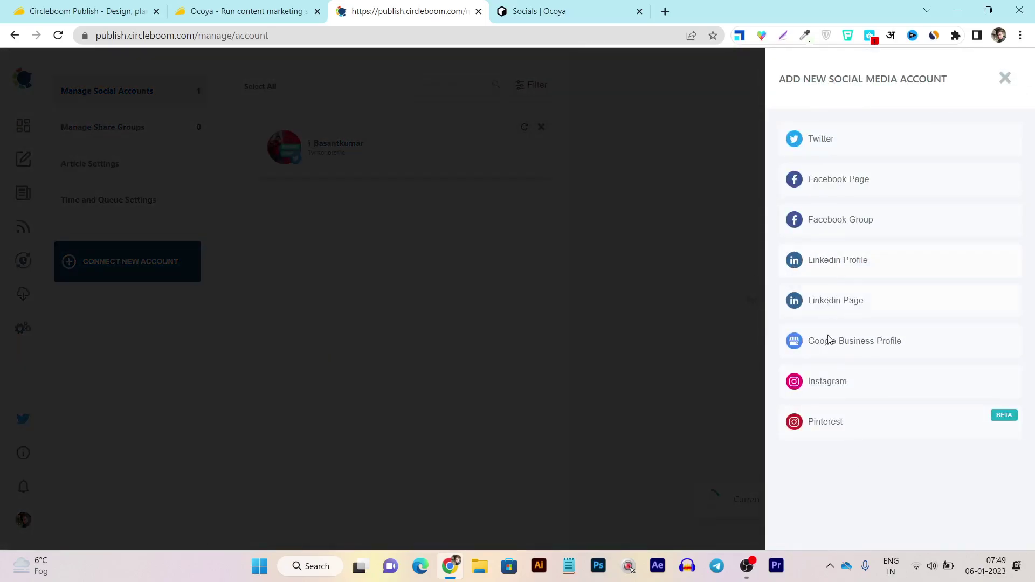
Review Ocoya's connectable networks again for comparison, then return to Circleboom Publish and close its new account list
left_click(536, 9)
scroll(425, 294, "down", 2)
scroll(424, 294, "down", 1)
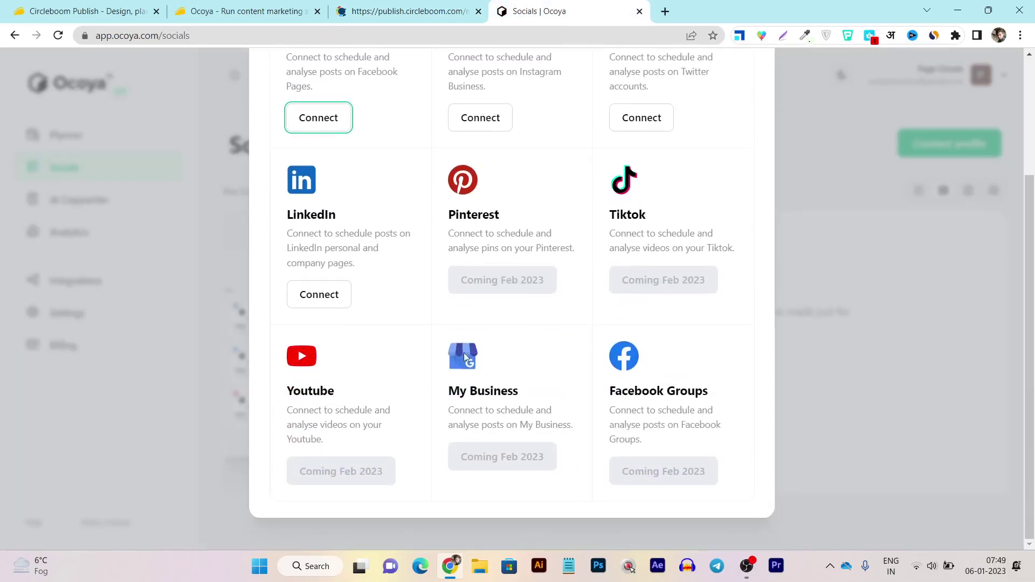
scroll(289, 242, "up", 3)
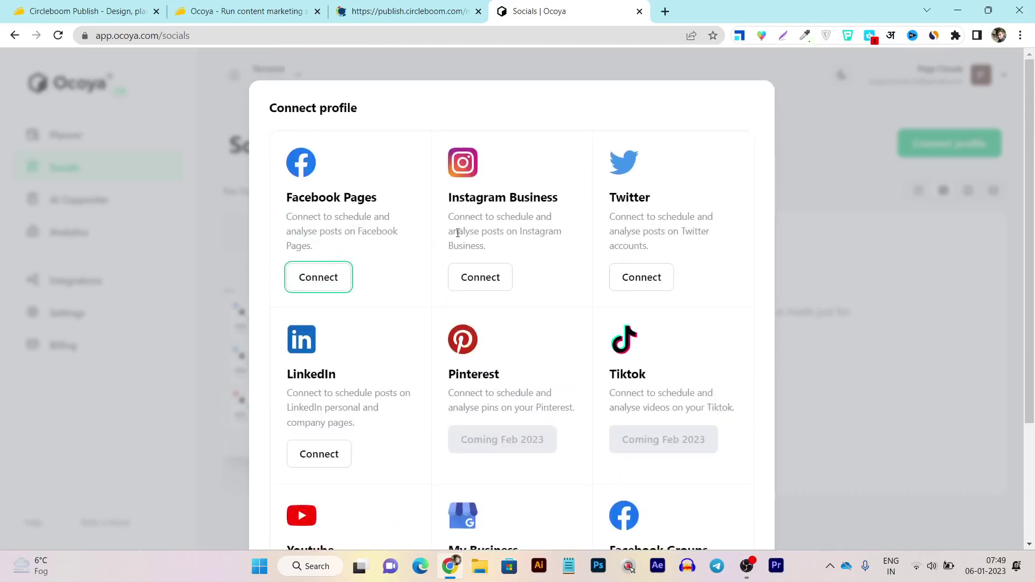
scroll(437, 298, "down", 3)
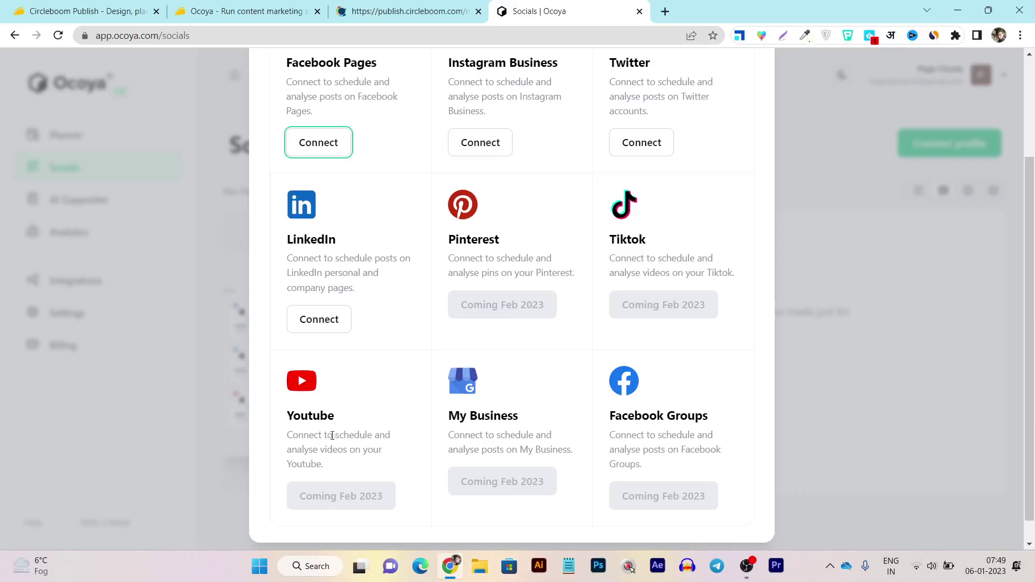
left_click(439, 6)
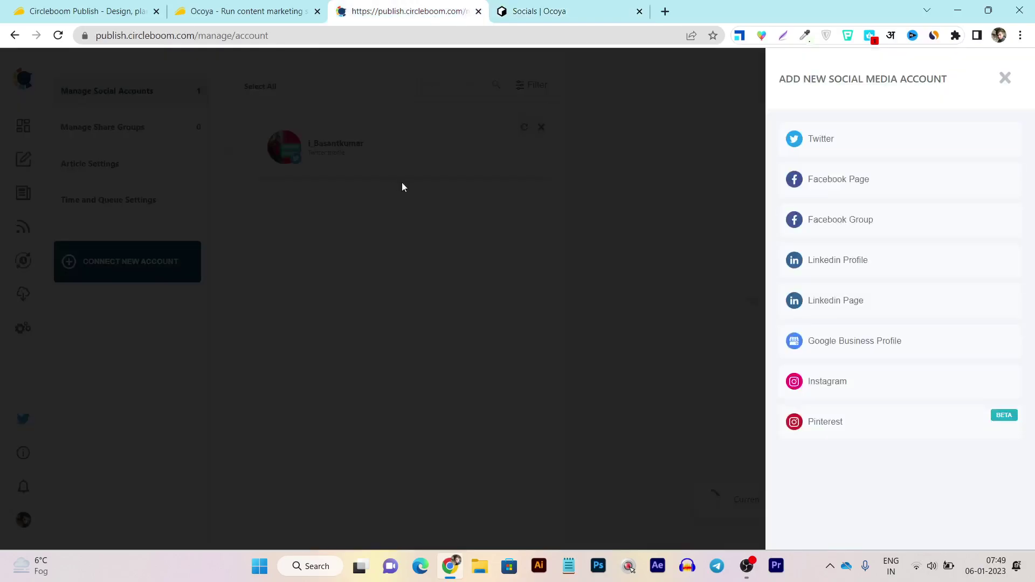
left_click(1004, 79)
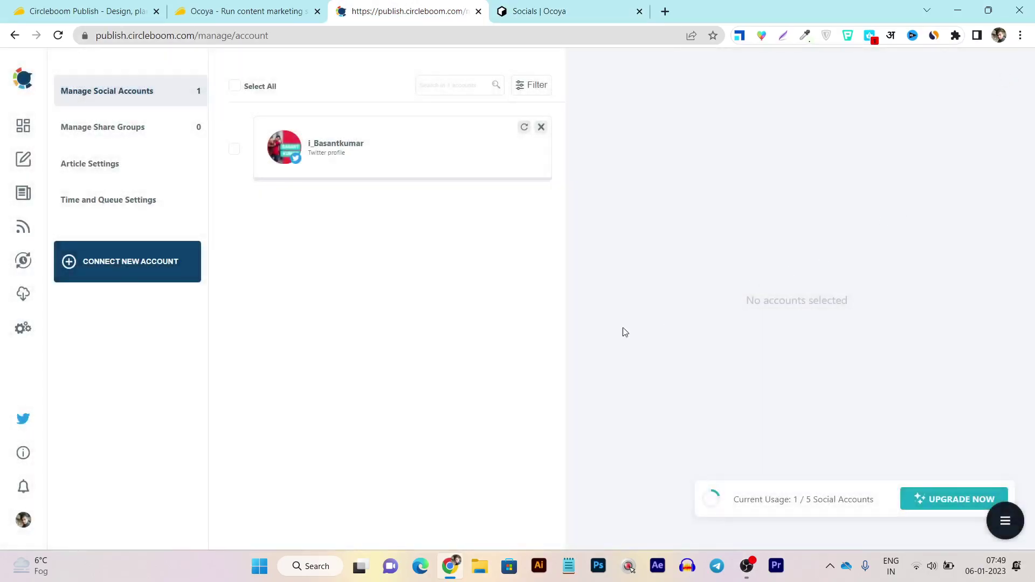